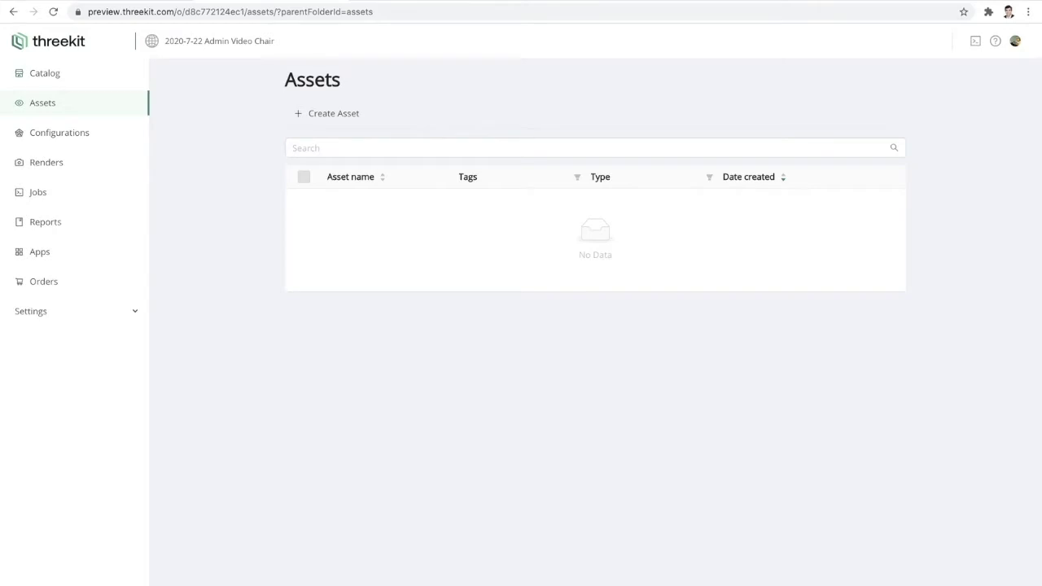
Import Fabric_Peach.fbx, Headrest_Executive.fbx, Headrest_Skinny.fbx and Task_Chair.fbx together from the file browser into the project's assets.
{"action": "left_click", "coordinate": [45, 73]}
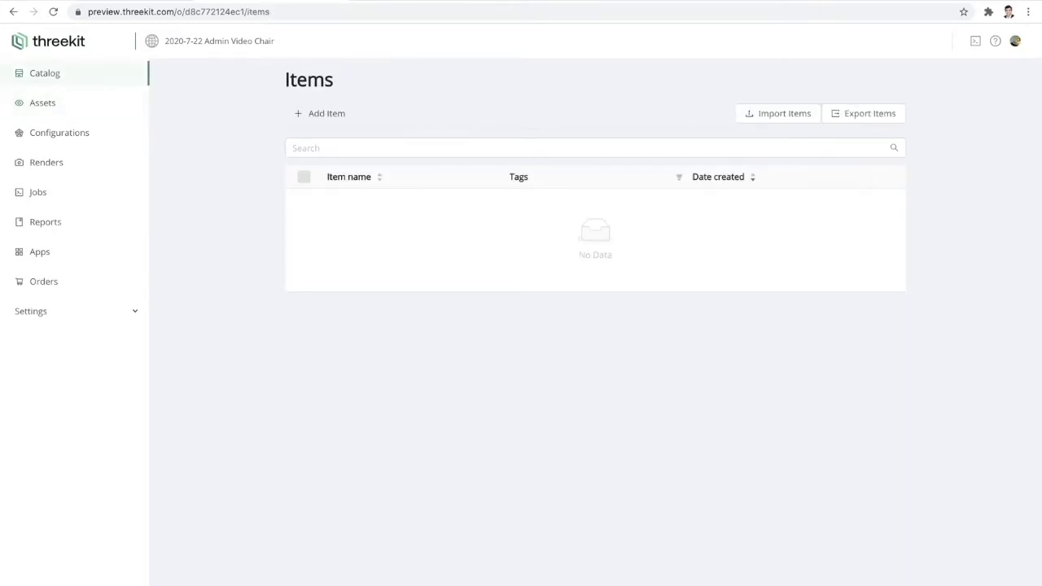
{"action": "left_click", "coordinate": [43, 103]}
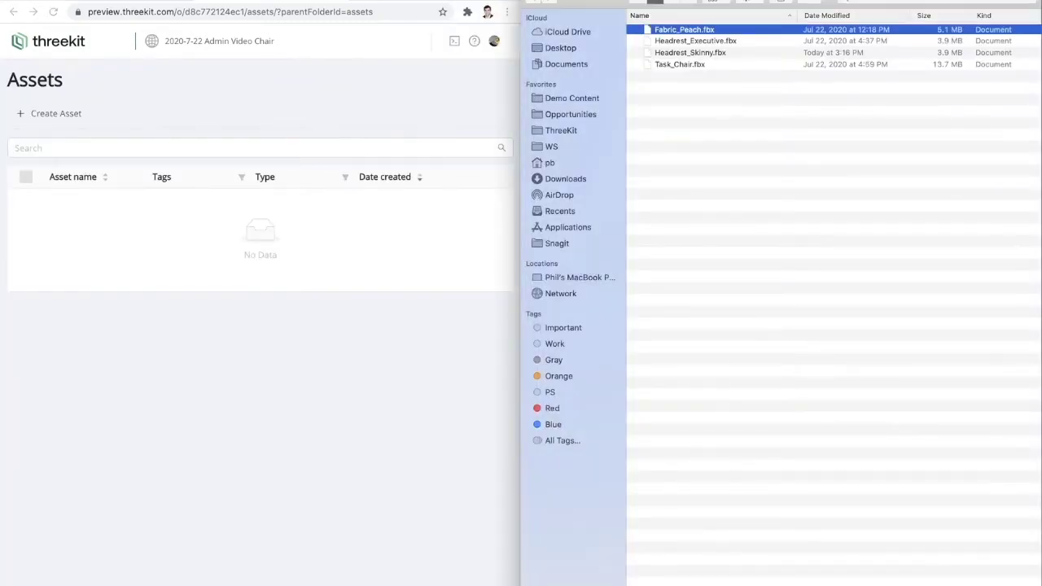
{"action": "left_click", "coordinate": [1016, 246]}
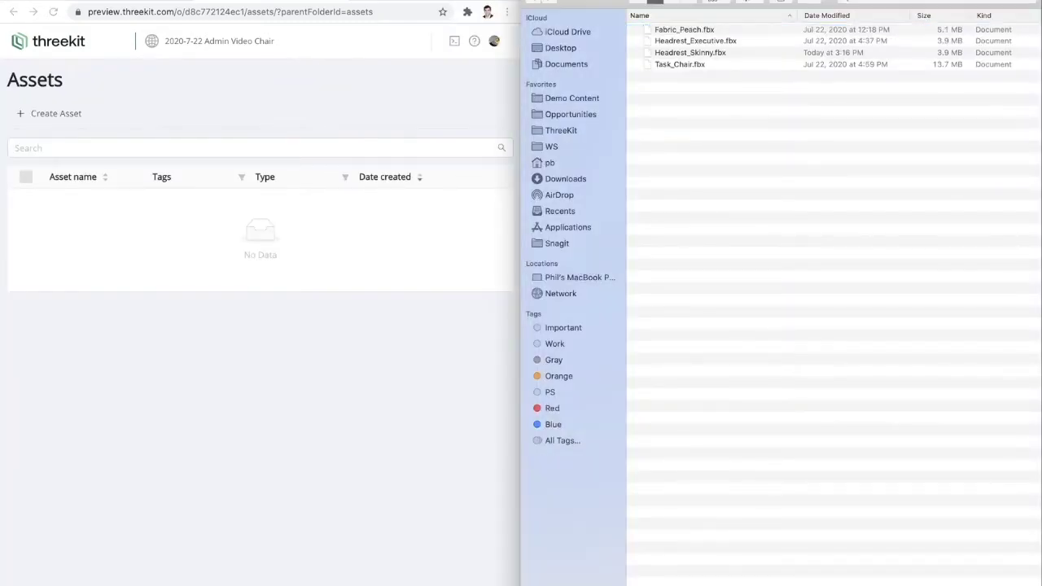
{"action": "left_click_drag", "start_coordinate": [1017, 246], "coordinate": [716, 30]}
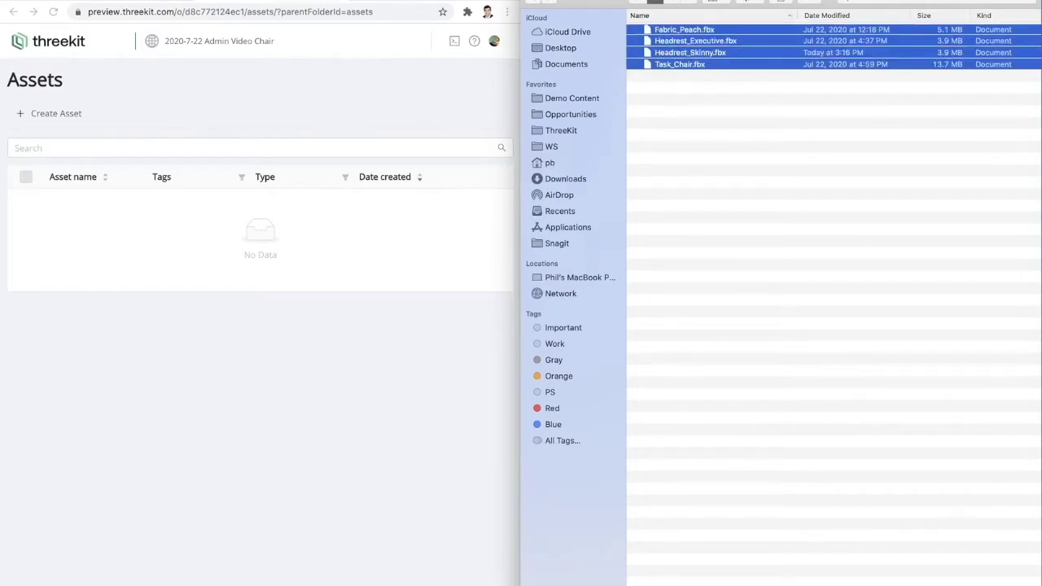
{"action": "left_click_drag", "start_coordinate": [684, 41], "coordinate": [460, 244]}
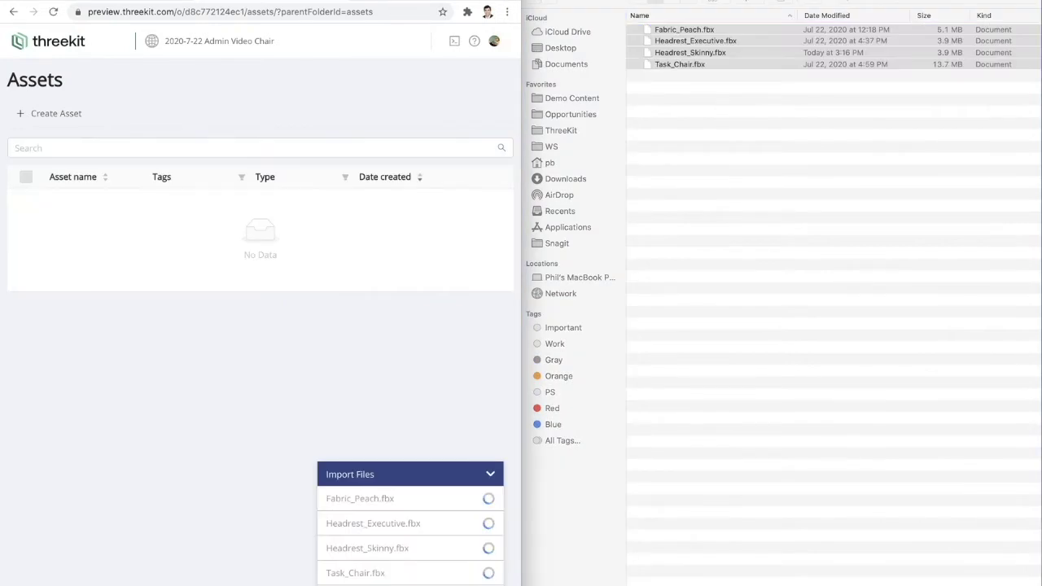
{"action": "key", "text": "super+Tab"}
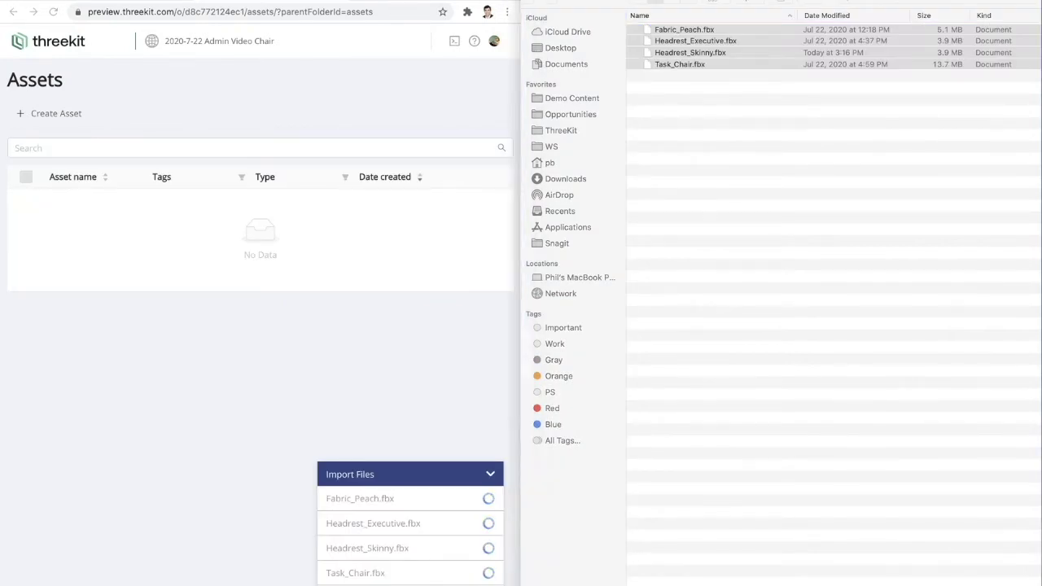
Go through the Task_Chair, headrest and Fabric_Peach source files, and return to the maximized assets page.
{"action": "left_click", "coordinate": [855, 135]}
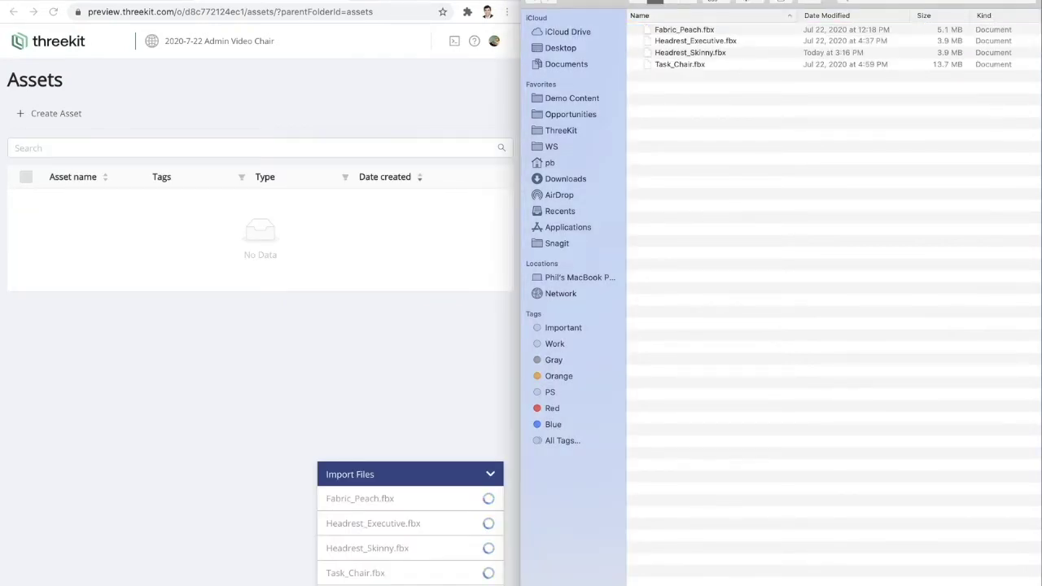
{"action": "left_click", "coordinate": [680, 64]}
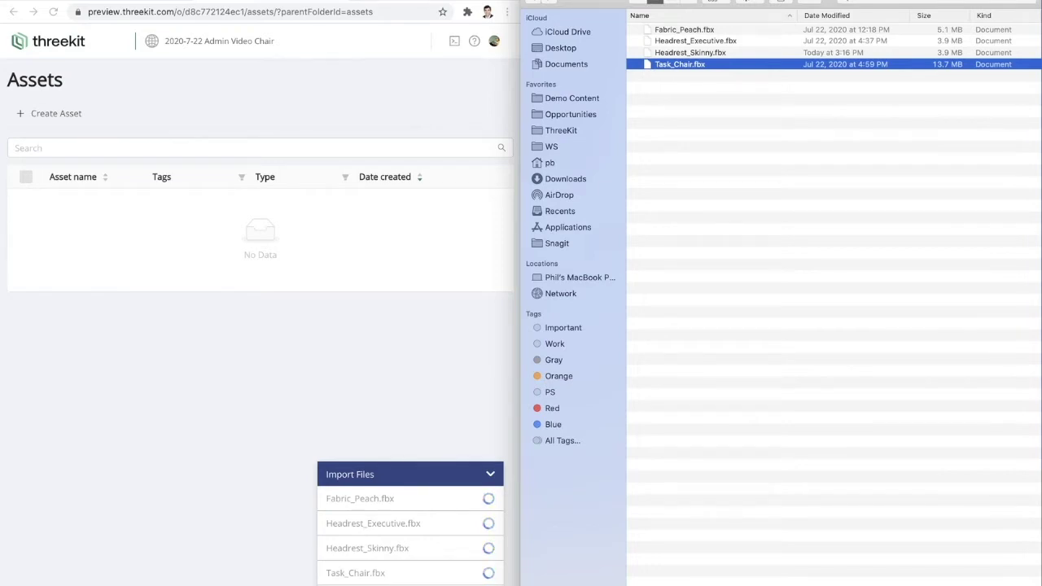
{"action": "left_click", "coordinate": [690, 52]}
{"action": "left_click", "coordinate": [695, 41], "text": "shift"}
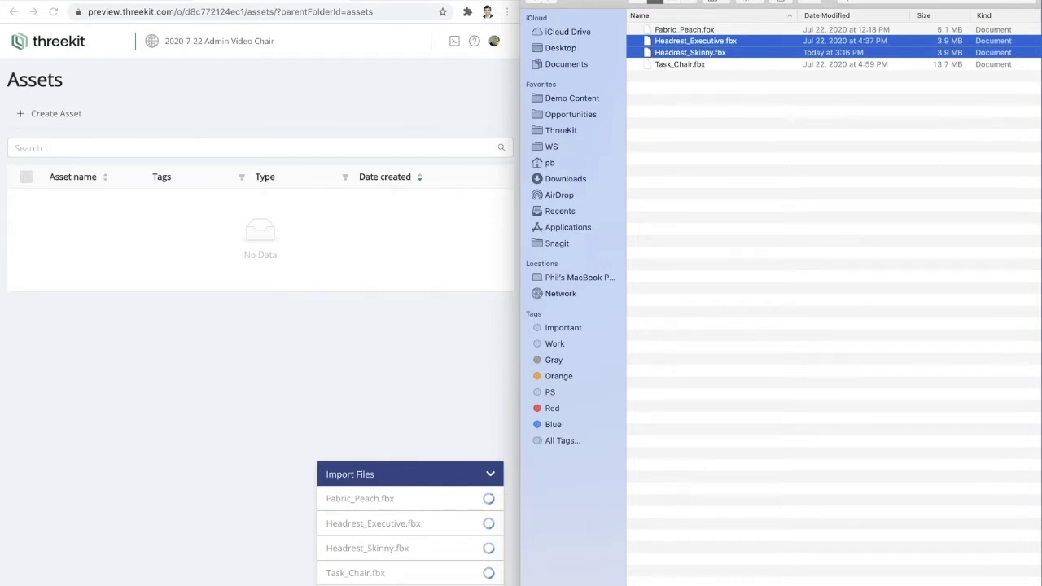
{"action": "left_click", "coordinate": [685, 29]}
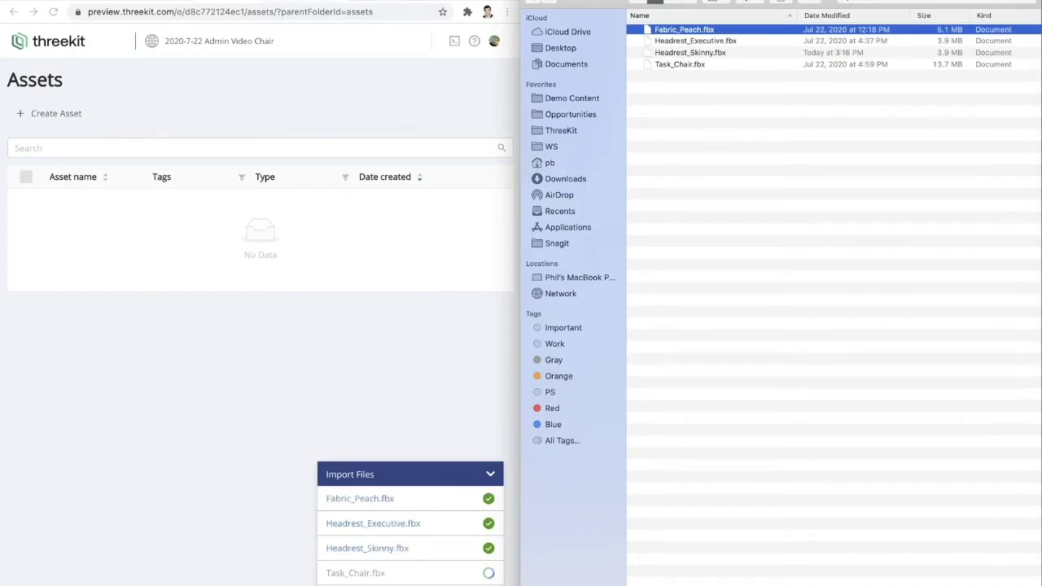
{"action": "key", "text": "super+Tab"}
{"action": "key", "text": "ctrl+alt+Return"}
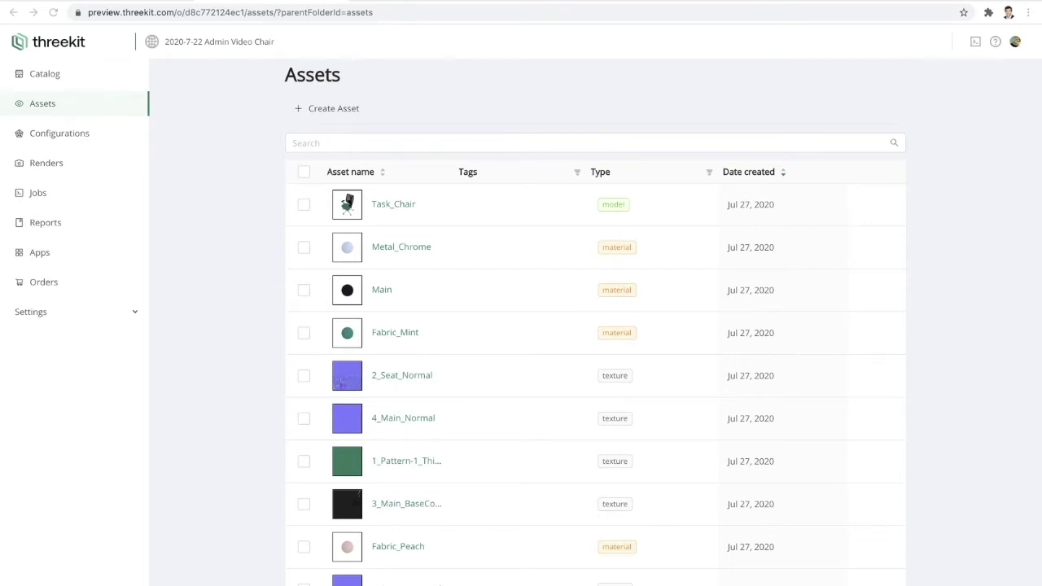
Review the imported models, materials and textures in the assets list, and open the Task_Chair model for editing.
{"action": "mouse_move", "coordinate": [866, 205]}
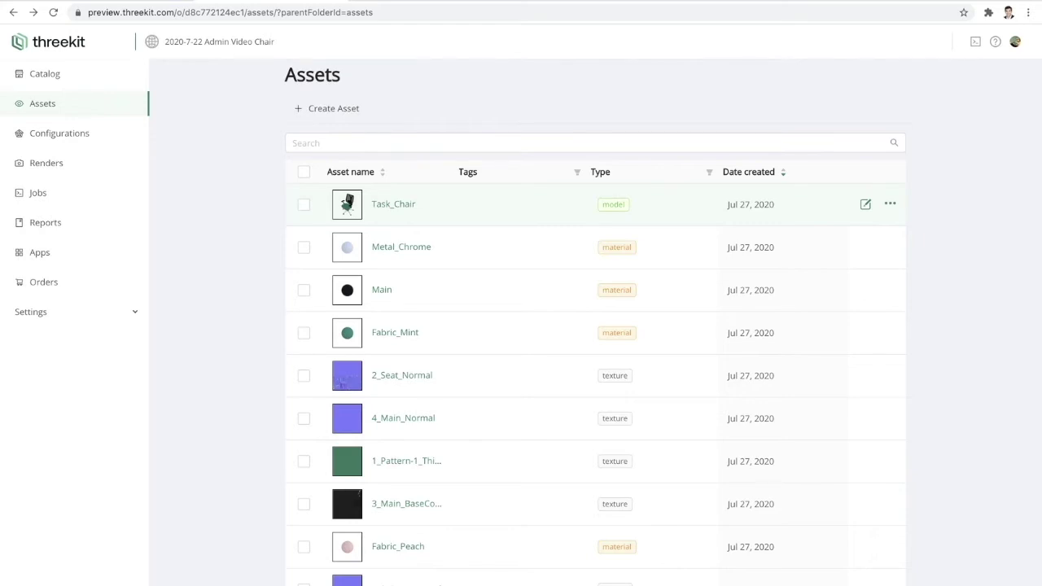
{"action": "scroll", "coordinate": [594, 326], "scroll_direction": "down", "scroll_amount": 3}
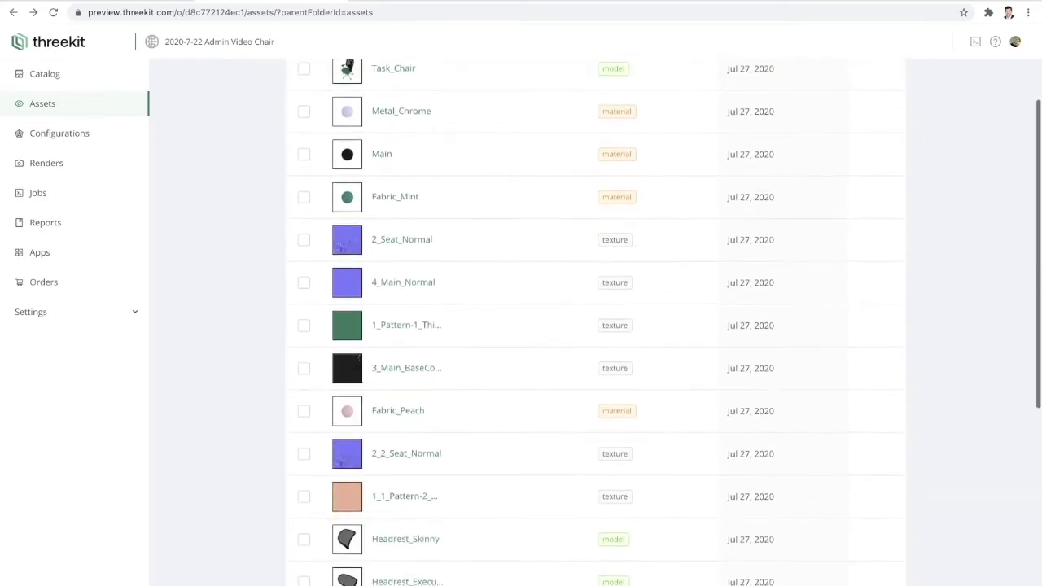
{"action": "scroll", "coordinate": [594, 382], "scroll_direction": "down", "scroll_amount": 1}
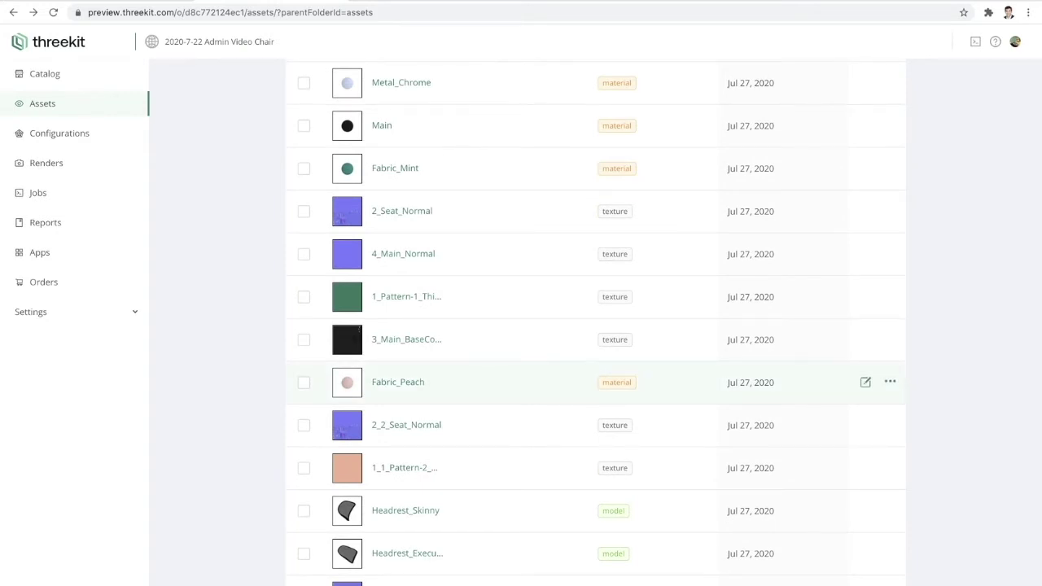
{"action": "scroll", "coordinate": [594, 383], "scroll_direction": "down", "scroll_amount": 1}
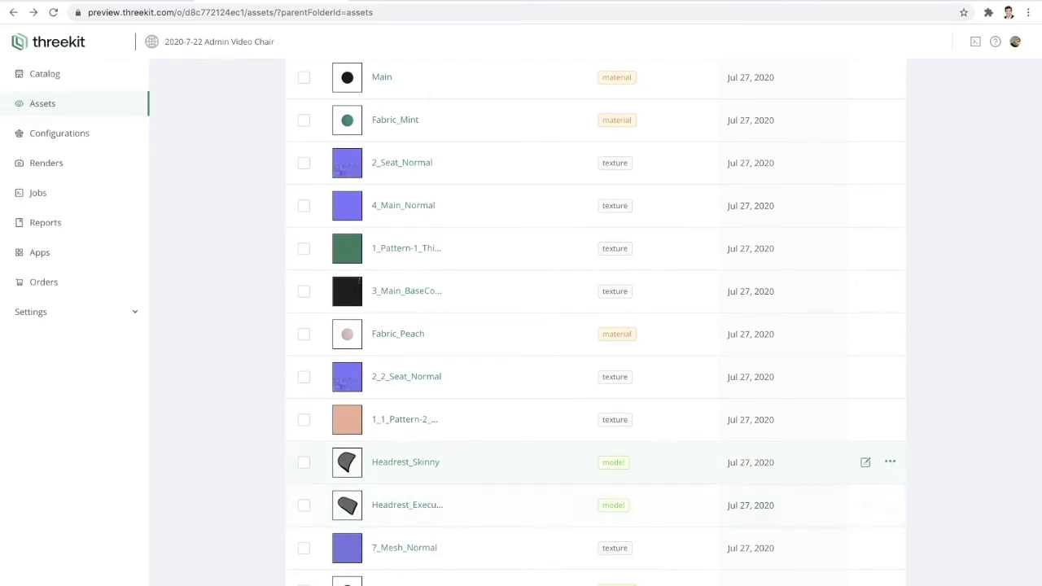
{"action": "scroll", "coordinate": [594, 488], "scroll_direction": "up", "scroll_amount": 1}
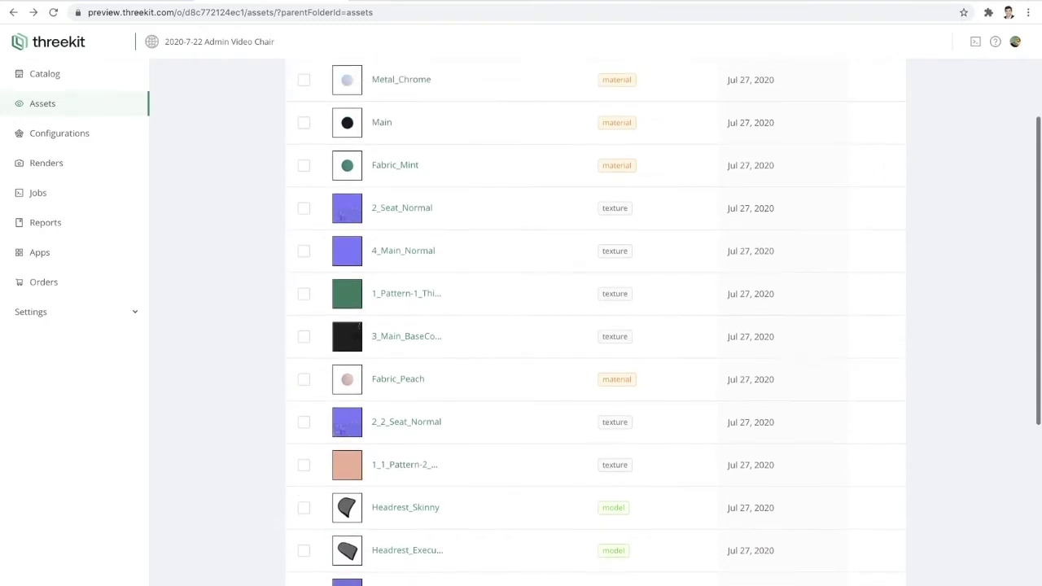
{"action": "scroll", "coordinate": [594, 326], "scroll_direction": "up", "scroll_amount": 3}
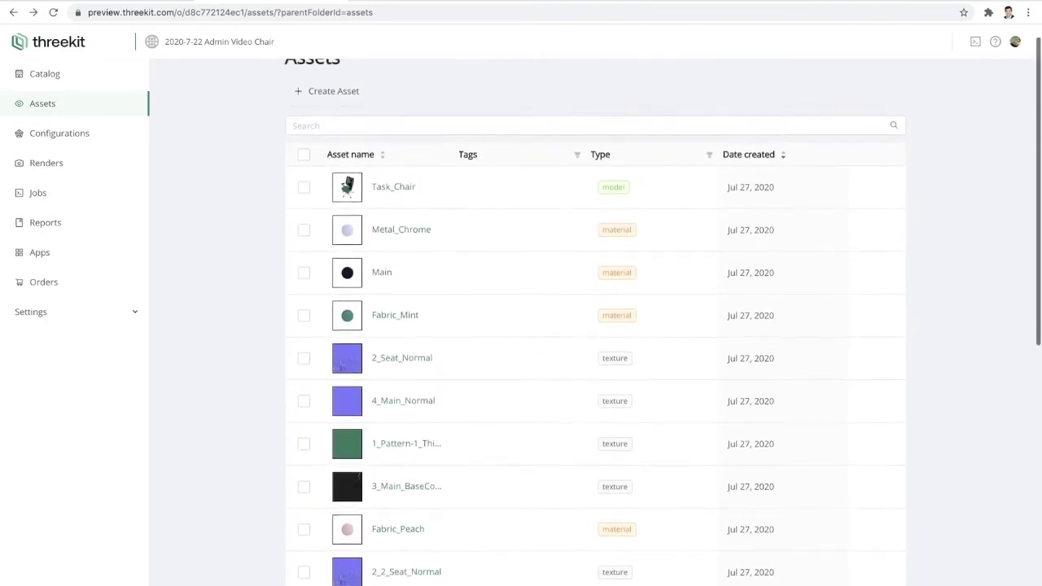
{"action": "scroll", "coordinate": [595, 326], "scroll_direction": "up", "scroll_amount": 1}
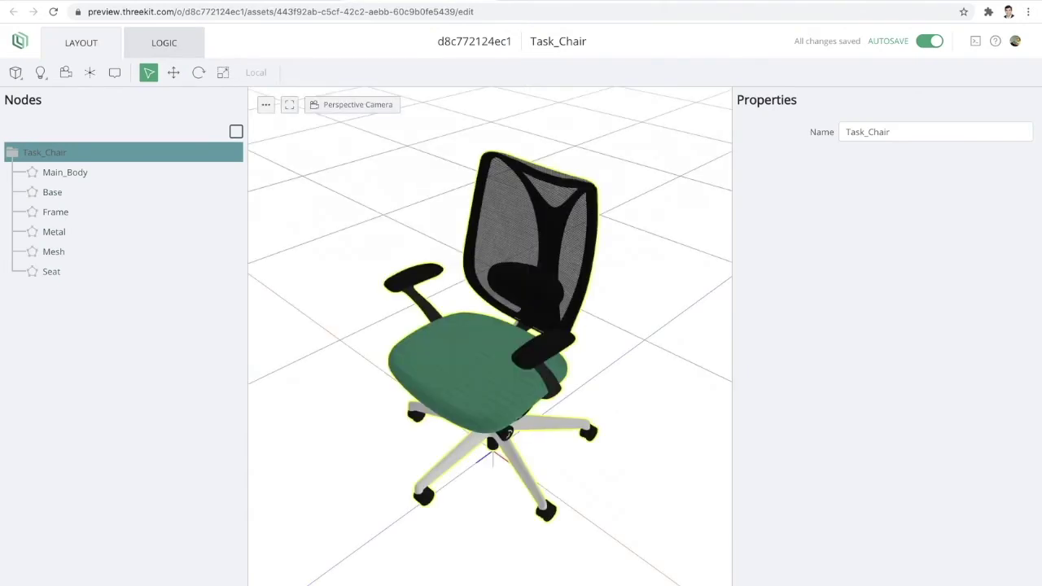
Set the Seat node's material reference asset to Fabric_Peach.
{"action": "left_click_drag", "start_coordinate": [490, 358], "coordinate": [591, 330]}
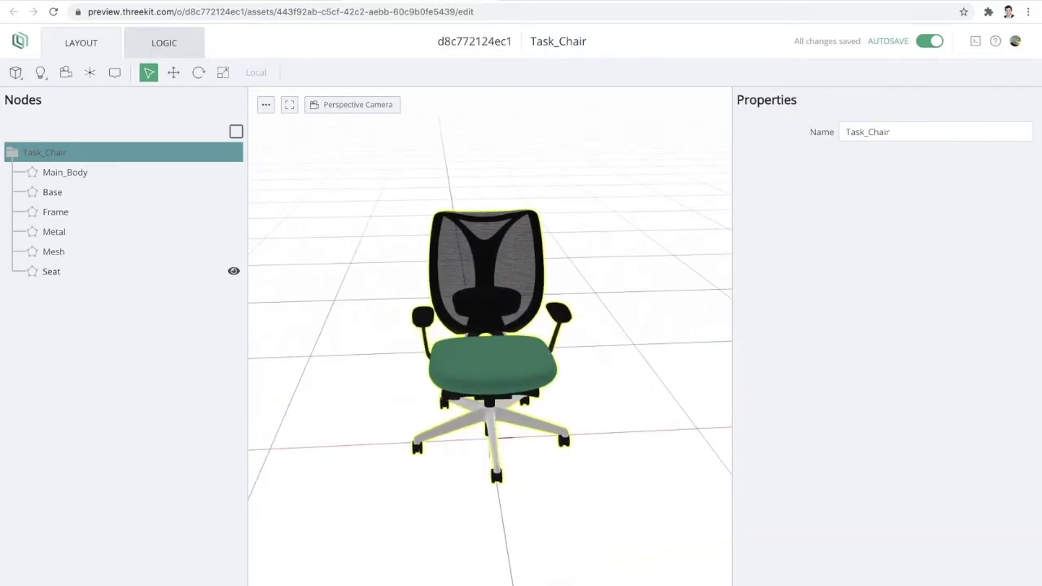
{"action": "left_click", "coordinate": [52, 272]}
{"action": "left_click", "coordinate": [122, 252]}
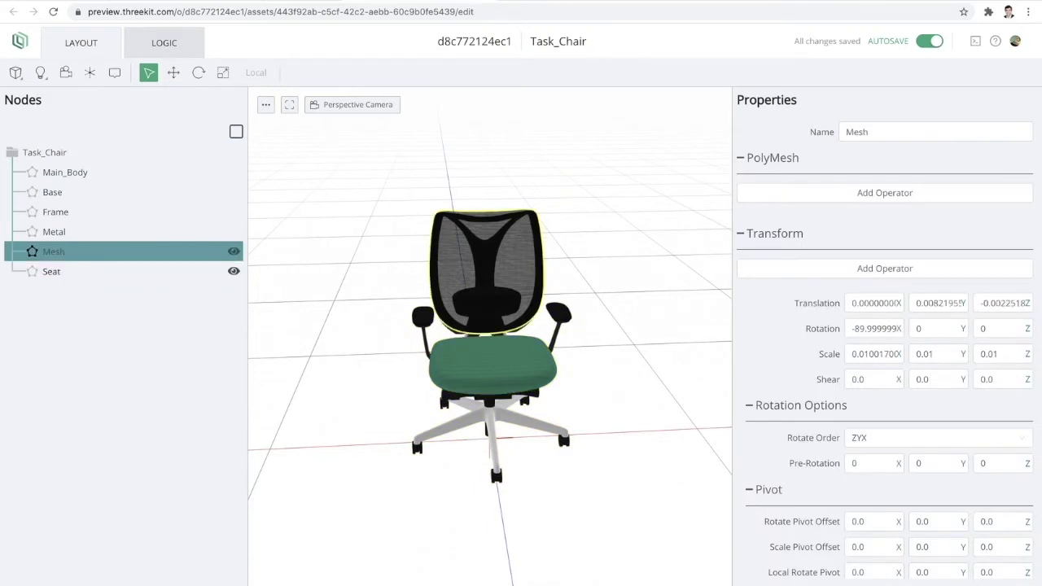
{"action": "left_click", "coordinate": [122, 271]}
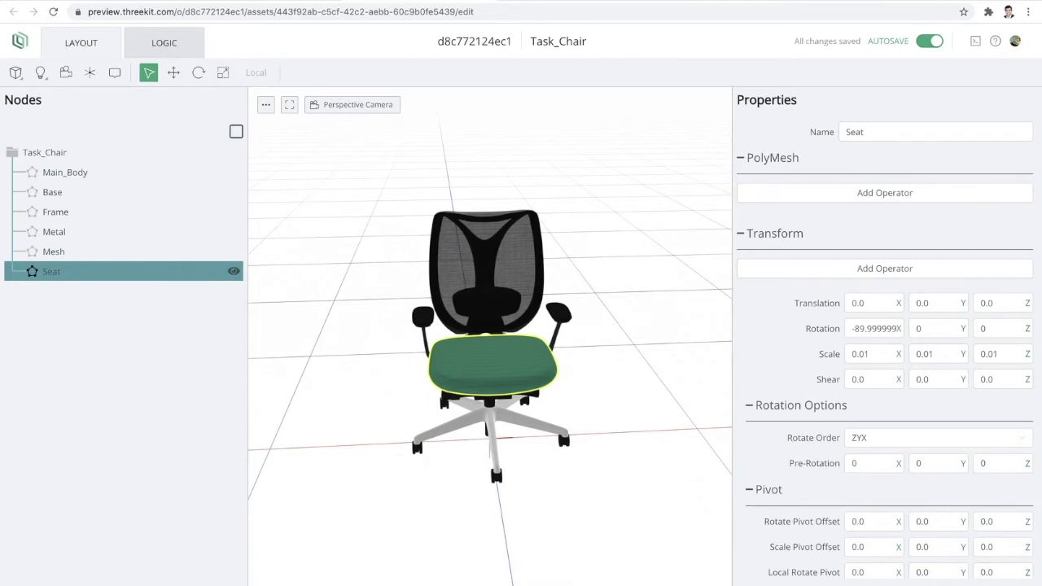
{"action": "scroll", "coordinate": [885, 350], "scroll_direction": "down", "scroll_amount": 8}
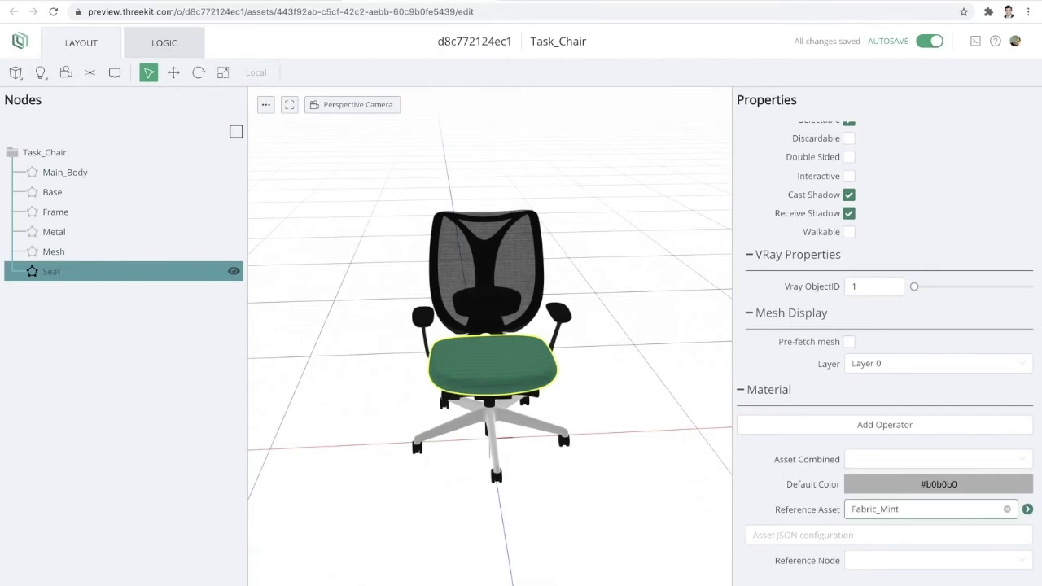
{"action": "left_click", "coordinate": [925, 510]}
{"action": "type", "text": "fabr"}
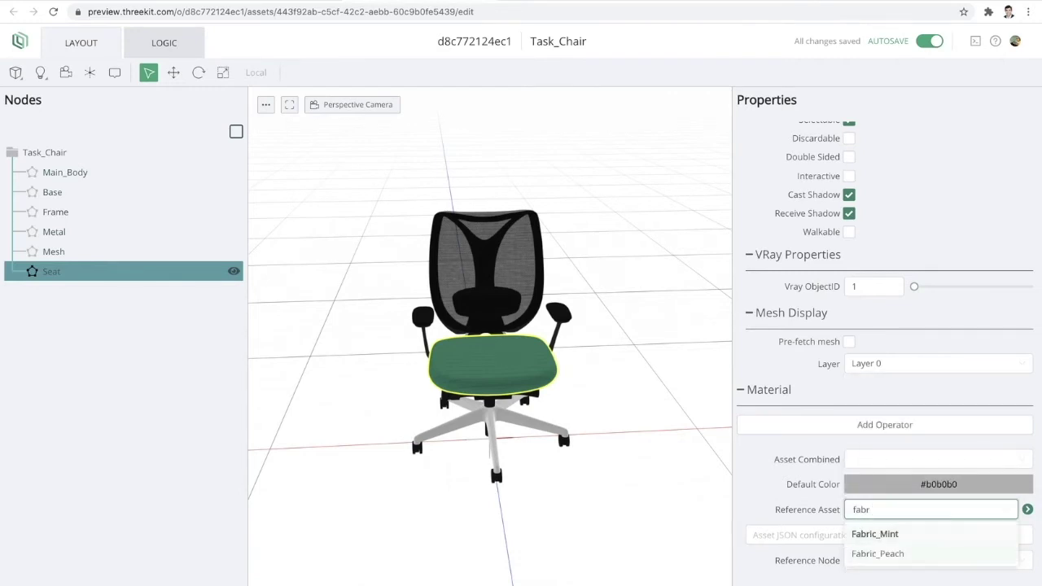
{"action": "left_click", "coordinate": [894, 553]}
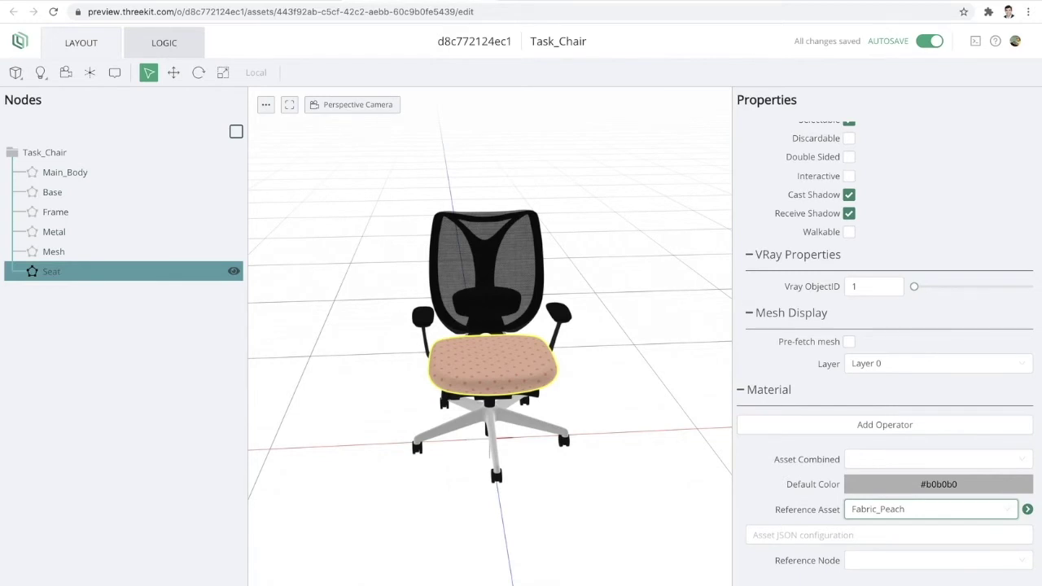
Filter the asset library to models and add Headrest_Executive as a node under Task_Chair.
{"action": "left_click", "coordinate": [16, 580]}
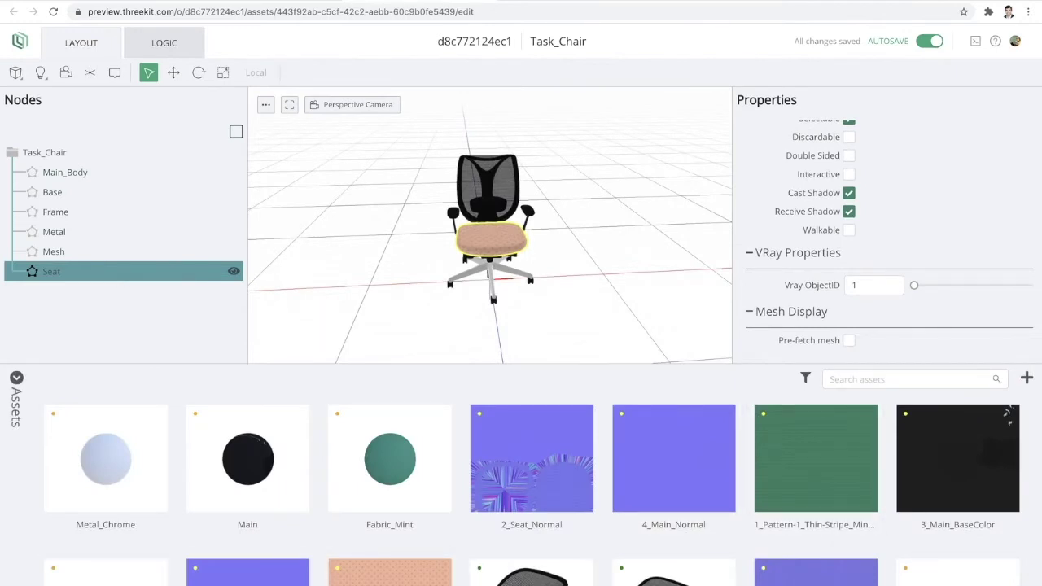
{"action": "left_click", "coordinate": [806, 377]}
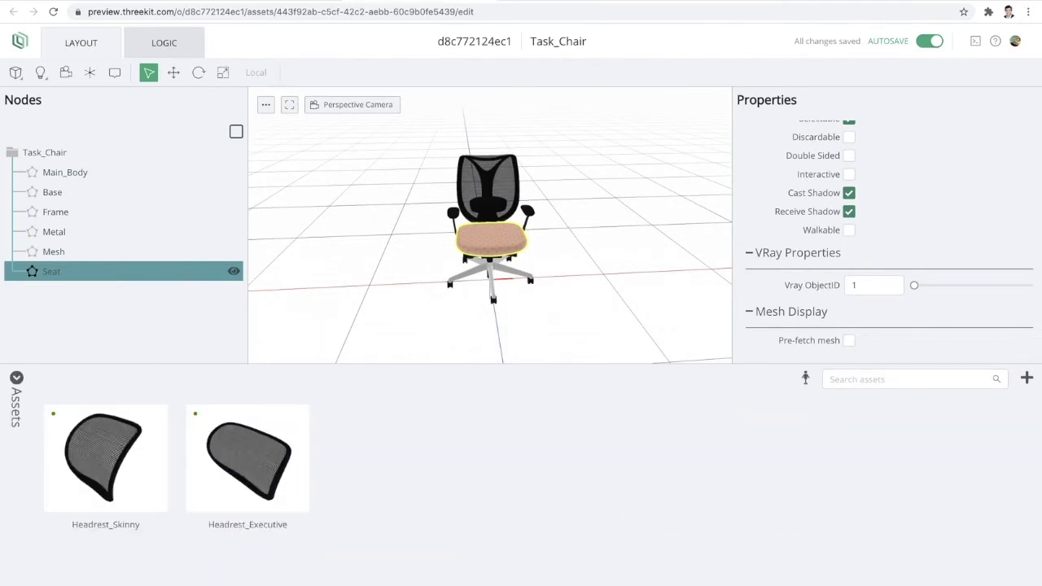
{"action": "mouse_move", "coordinate": [300, 414]}
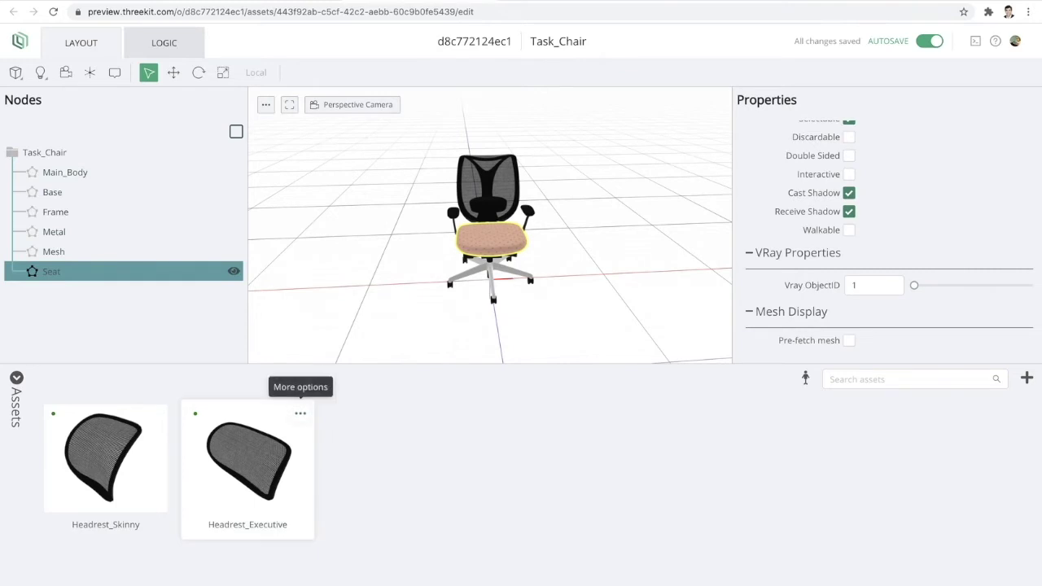
{"action": "left_click_drag", "start_coordinate": [300, 414], "coordinate": [114, 168]}
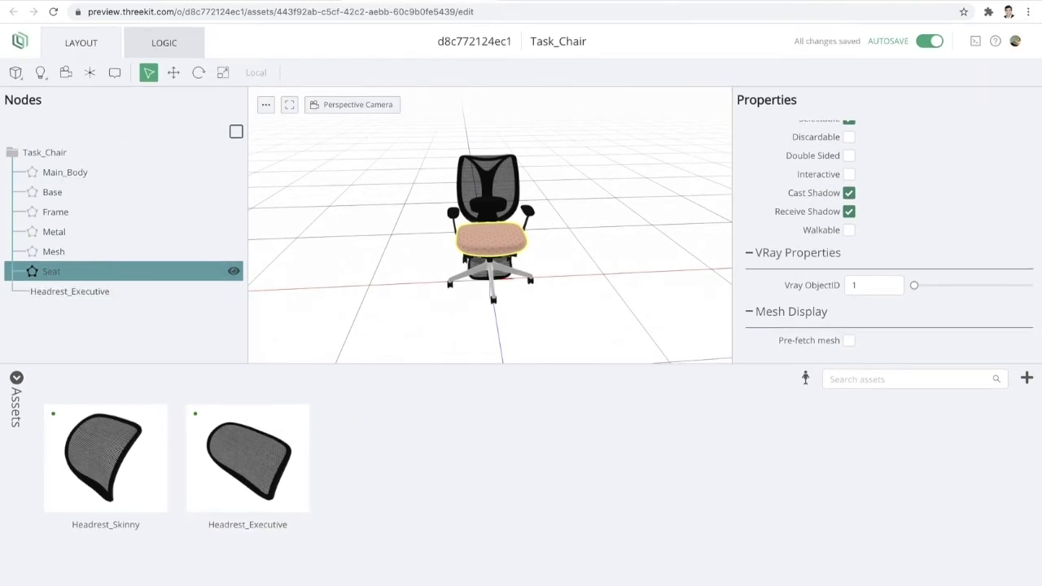
{"action": "left_click", "coordinate": [16, 378]}
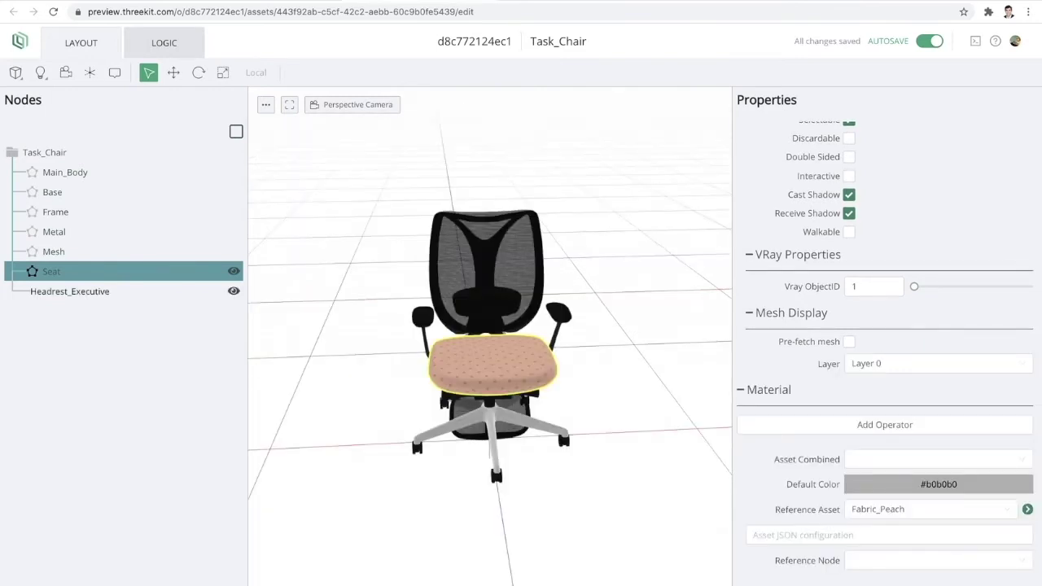
Rename the Headrest_Executive node as Headrest_Anchorer.
{"action": "left_click", "coordinate": [70, 291]}
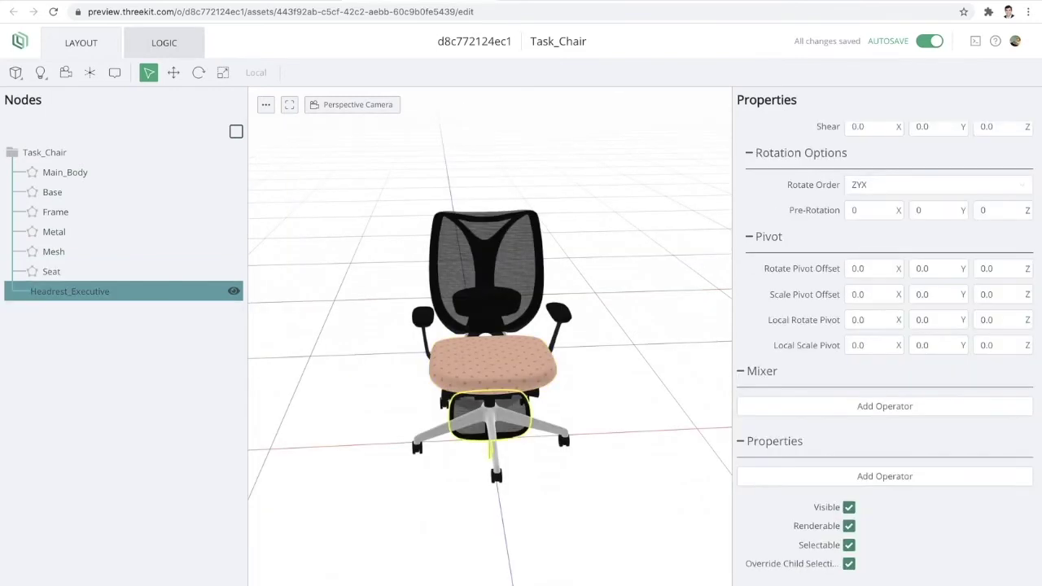
{"action": "scroll", "coordinate": [874, 372], "scroll_direction": "up", "scroll_amount": 4}
{"action": "left_click", "coordinate": [948, 132]}
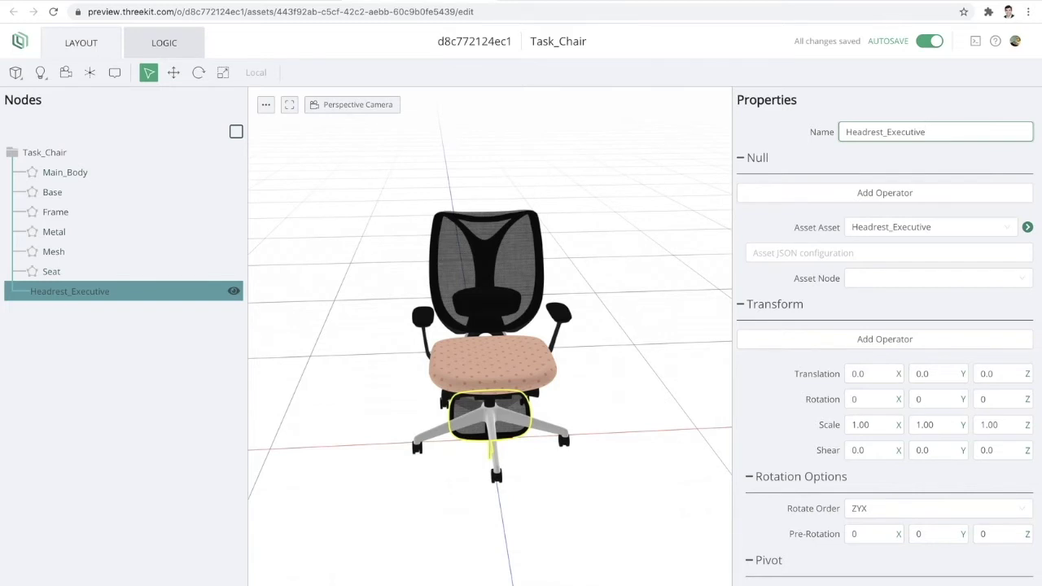
{"action": "key", "text": "shift+Left"}
{"action": "key", "text": "shift+Left"}
{"action": "key", "text": "shift+Left"}
{"action": "key", "text": "shift+Left"}
{"action": "key", "text": "shift+Left"}
{"action": "key", "text": "shift+Left"}
{"action": "key", "text": "shift+Left"}
{"action": "key", "text": "shift+Left"}
{"action": "key", "text": "shift+Left"}
{"action": "type", "text": "Anchor"}
{"action": "type", "text": "er"}
{"action": "left_click", "coordinate": [130, 366]}
{"action": "key", "text": "e"}
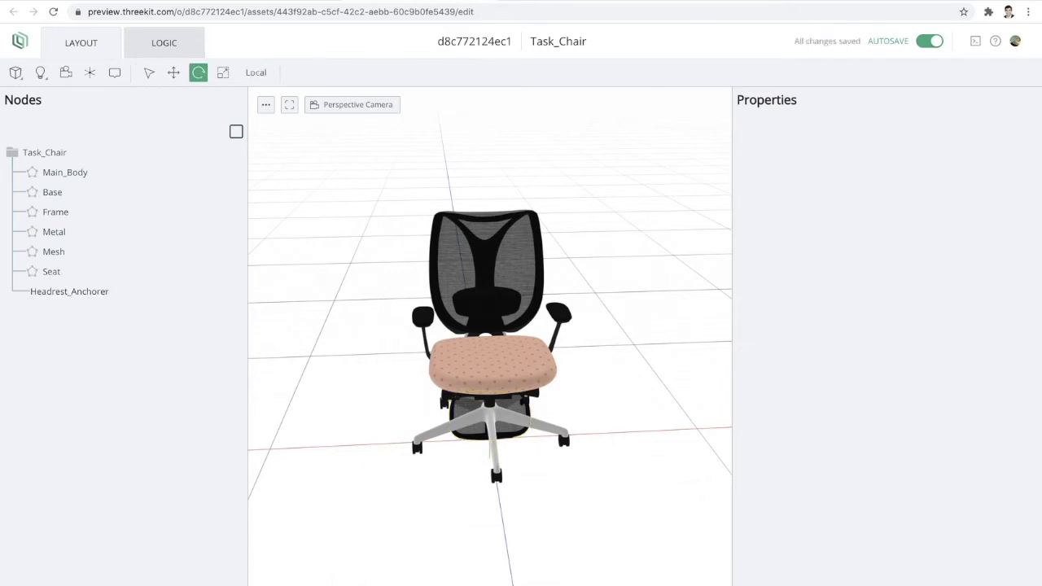
Rename the Headrest_Anchorer node as Headrest_Anchor.
{"action": "left_click", "coordinate": [72, 292]}
{"action": "left_click", "coordinate": [937, 132]}
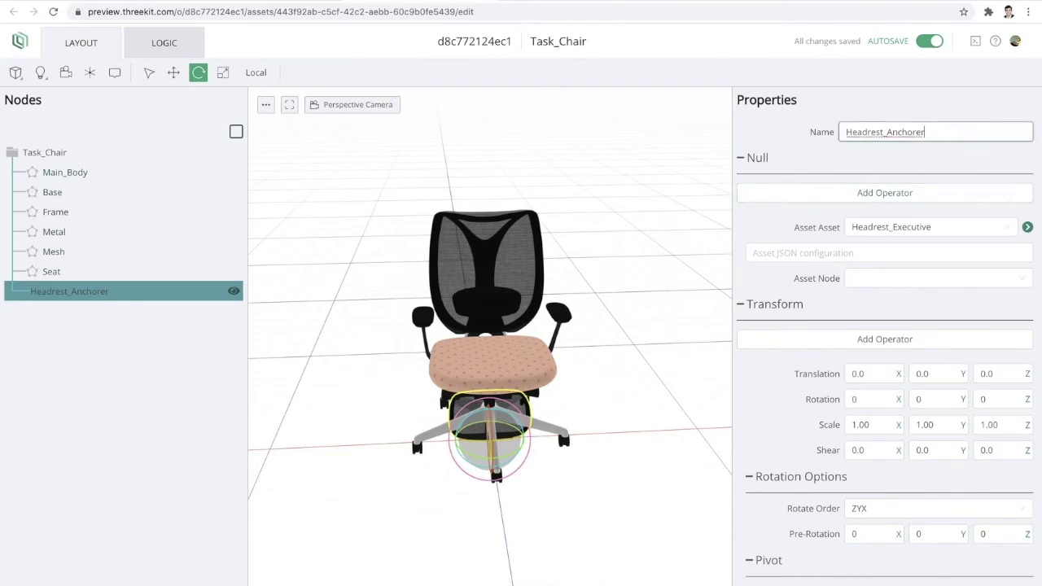
{"action": "key", "text": "BackSpace"}
{"action": "key", "text": "Escape"}
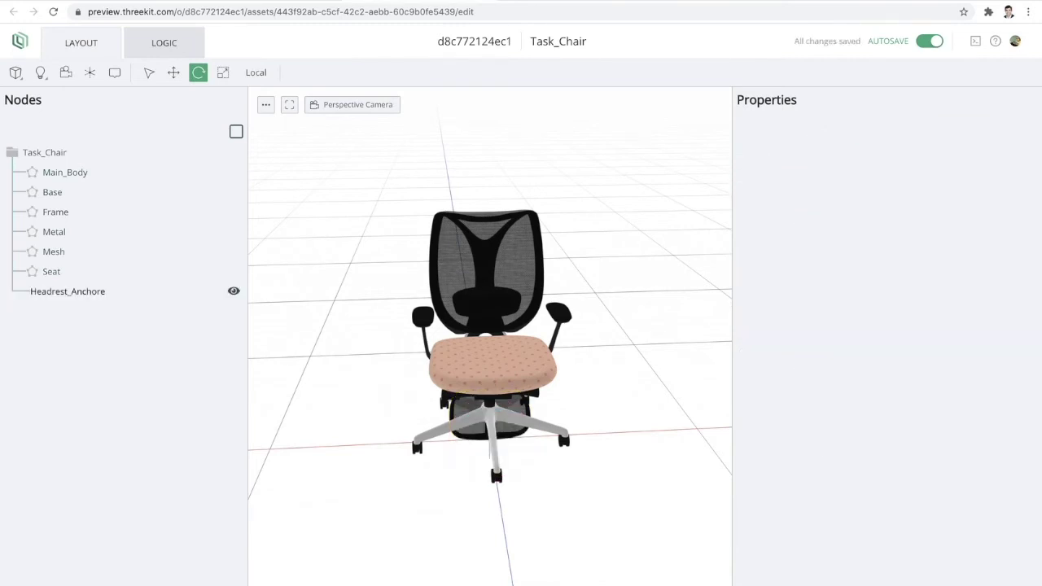
{"action": "left_click", "coordinate": [67, 291]}
{"action": "left_click", "coordinate": [846, 132]}
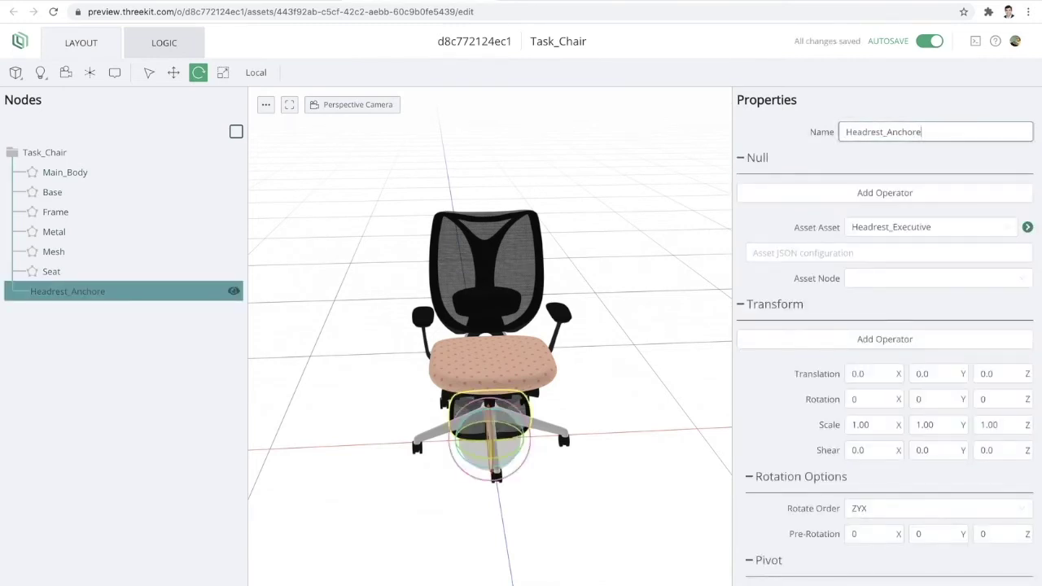
{"action": "key", "text": "BackSpace"}
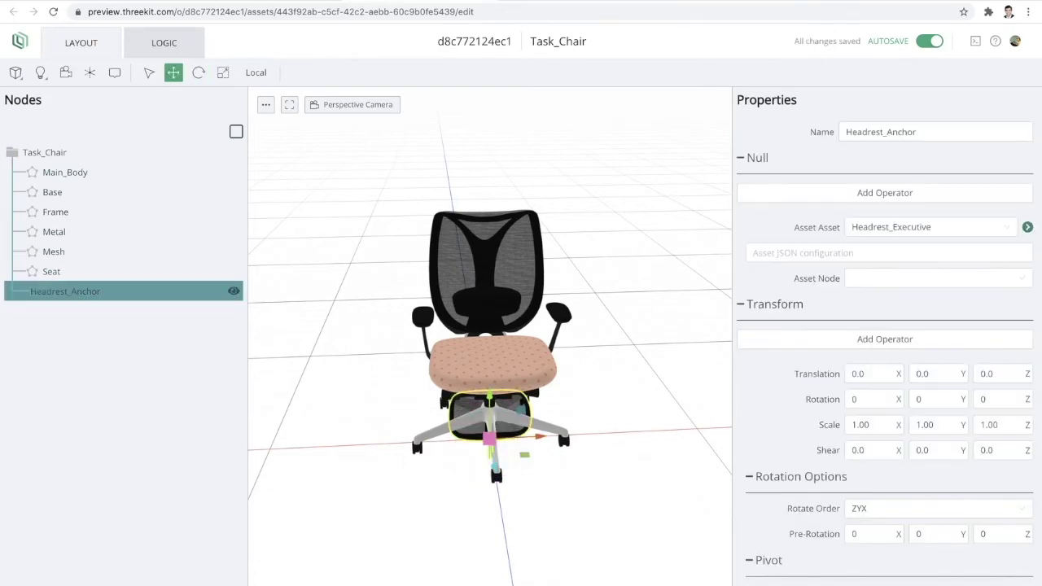
Move the Headrest_Anchor node up and back above the chair's backrest, to about 0.0104 in Y and -0.0023 in Z.
{"action": "left_click_drag", "start_coordinate": [490, 397], "coordinate": [490, 168]}
{"action": "key", "text": "f"}
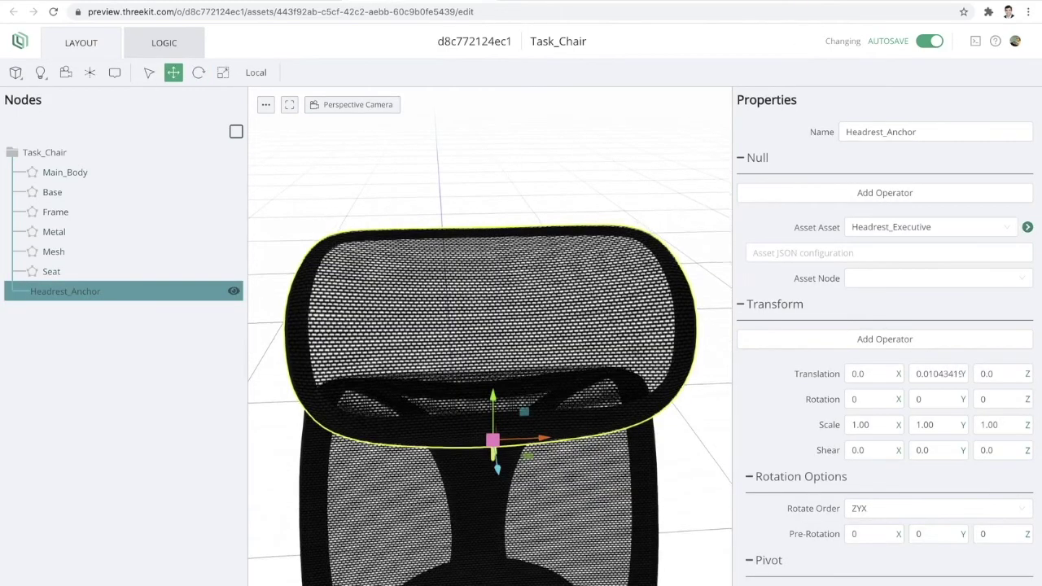
{"action": "left_click_drag", "start_coordinate": [489, 212], "coordinate": [640, 159]}
{"action": "left_click_drag", "start_coordinate": [560, 422], "coordinate": [334, 454]}
{"action": "key", "text": "f"}
{"action": "left_click_drag", "start_coordinate": [423, 366], "coordinate": [336, 364]}
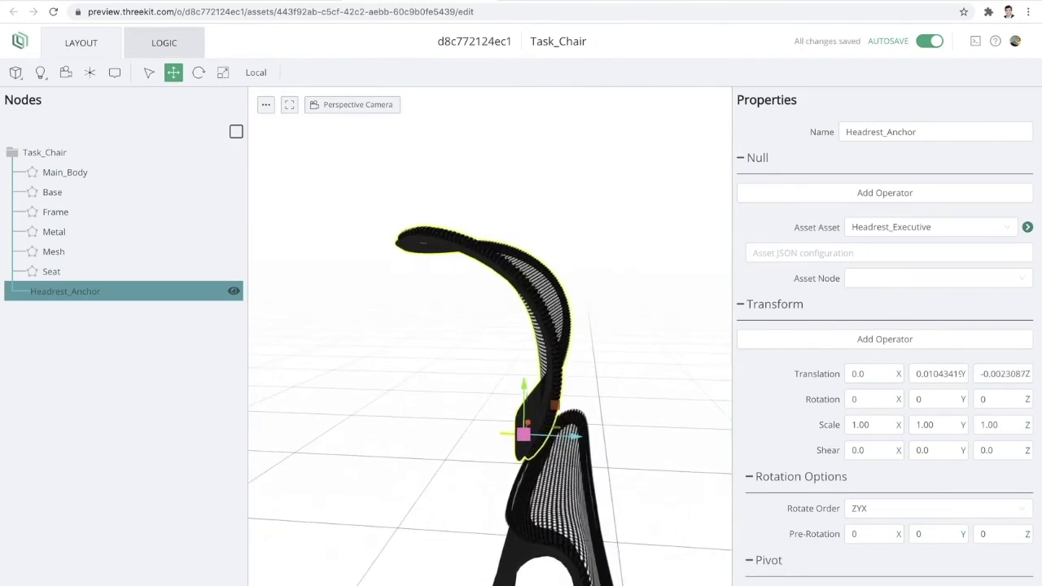
Fine-tune Headrest_Anchor so it sits on the backrest's upper edge, at about 0.0100 in Y and -0.0024 in Z.
{"action": "left_click_drag", "start_coordinate": [523, 389], "coordinate": [523, 400]}
{"action": "left_click_drag", "start_coordinate": [570, 447], "coordinate": [515, 457]}
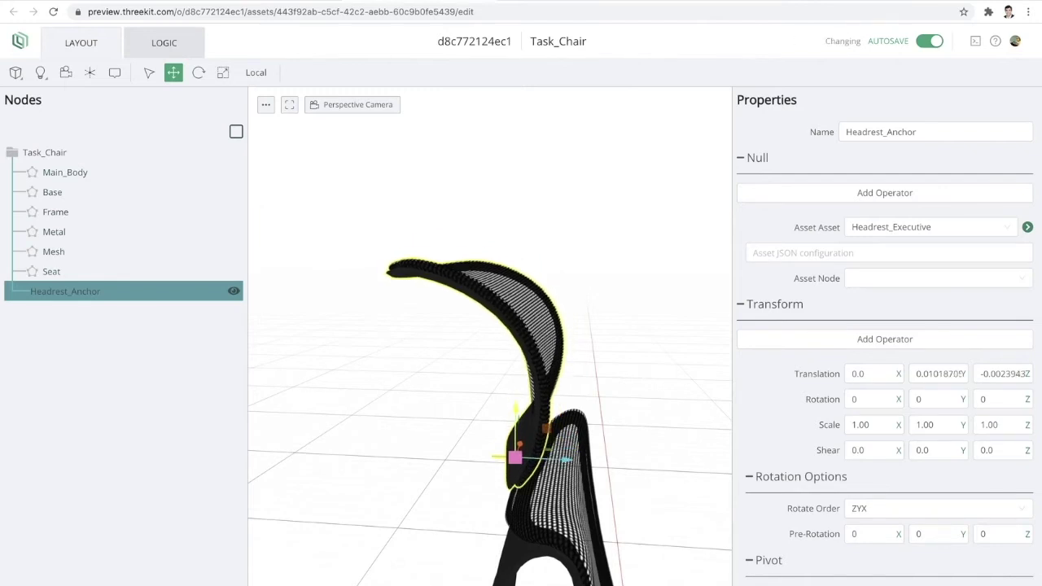
{"action": "left_click_drag", "start_coordinate": [456, 375], "coordinate": [432, 334]}
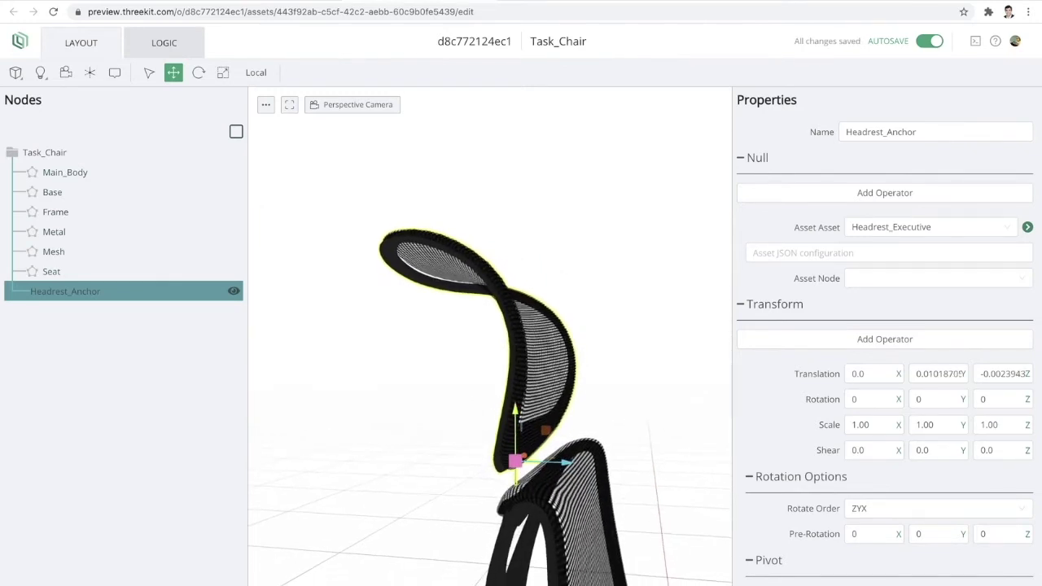
{"action": "left_click_drag", "start_coordinate": [514, 460], "coordinate": [518, 480]}
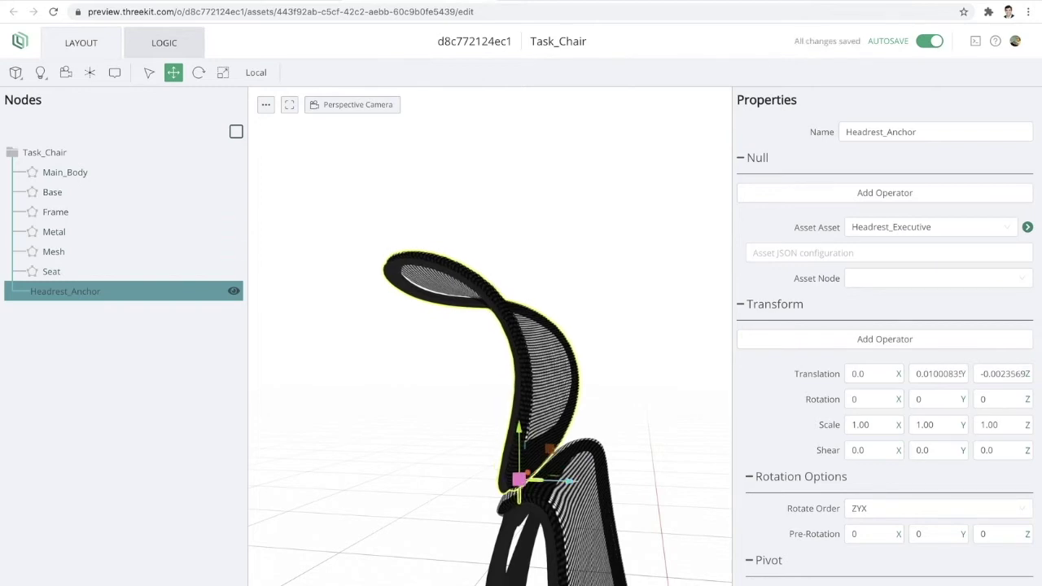
{"action": "left_click", "coordinate": [44, 152]}
{"action": "left_click_drag", "start_coordinate": [602, 326], "coordinate": [509, 348]}
{"action": "left_click", "coordinate": [65, 292]}
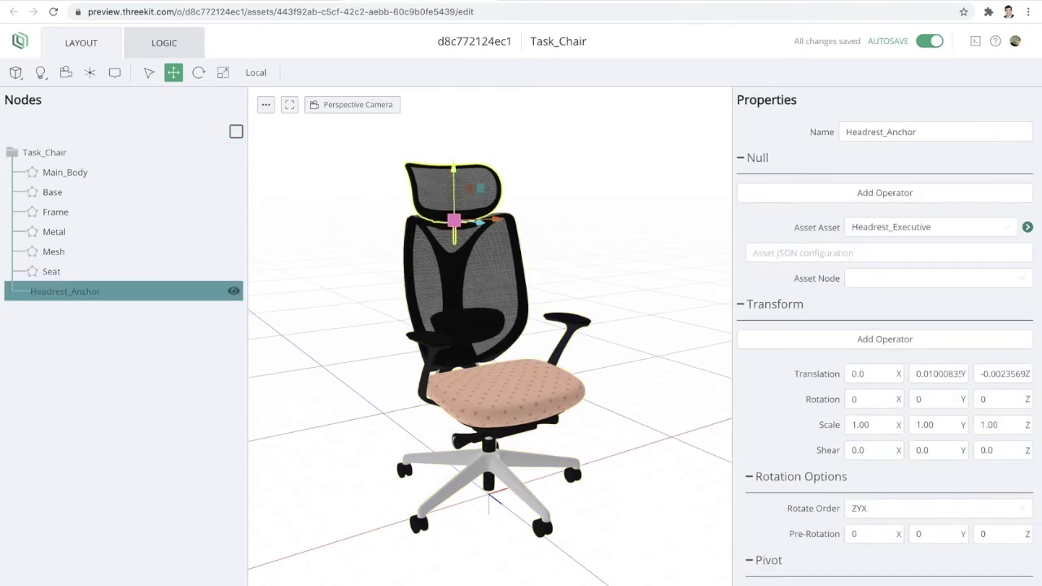
{"action": "key", "text": "q"}
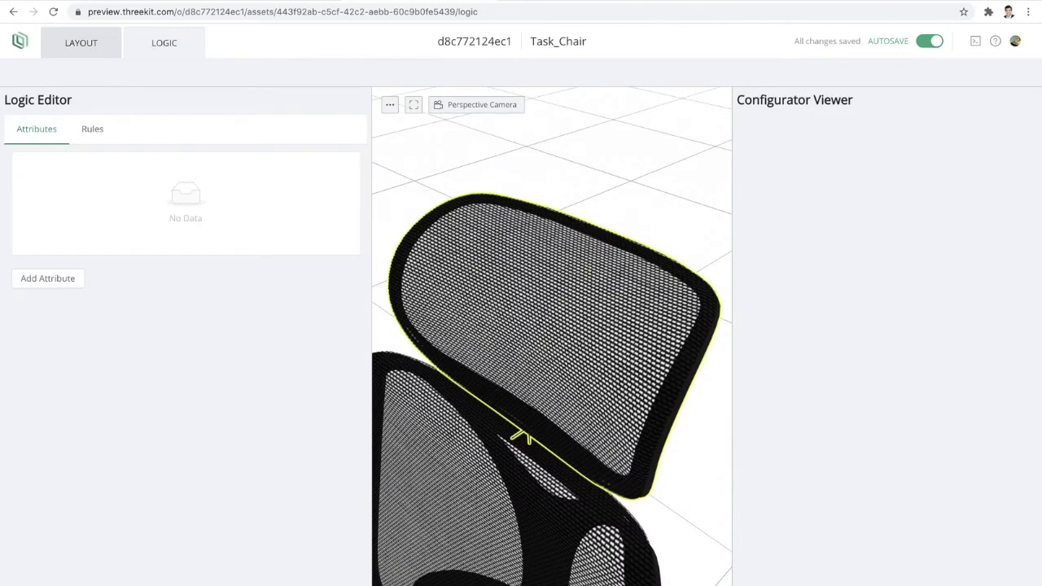
Add an asset attribute named Headrest of type Model to the chair's logic, with Headrest_Executive as its default value.
{"action": "scroll", "coordinate": [553, 337], "scroll_direction": "down", "scroll_amount": 10}
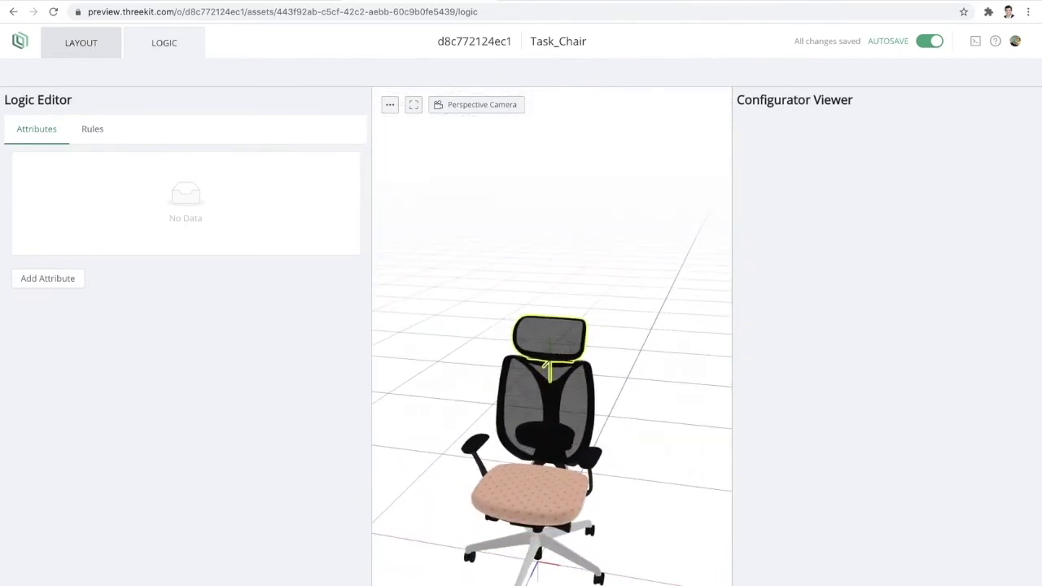
{"action": "left_click", "coordinate": [48, 278]}
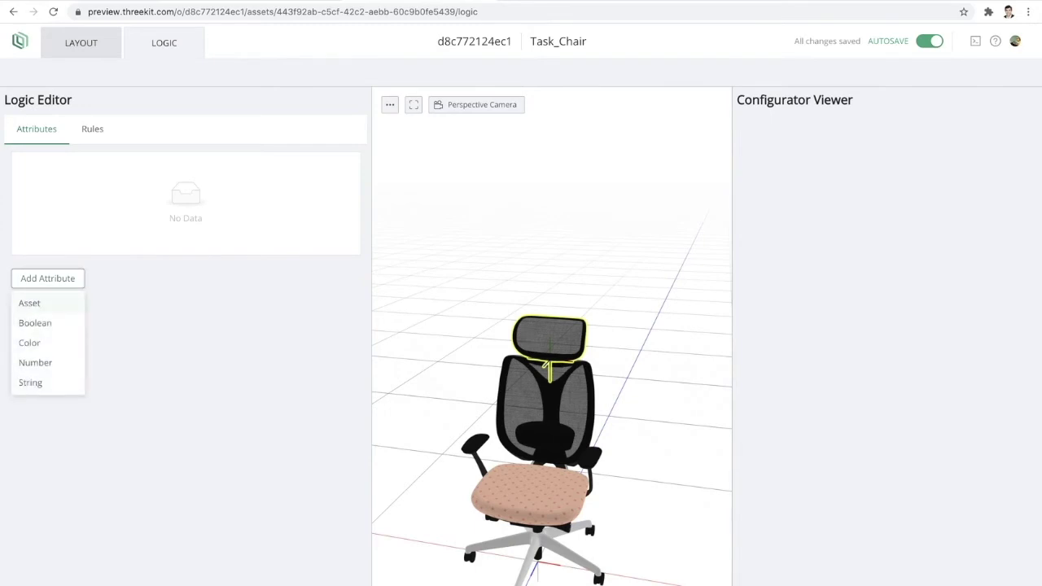
{"action": "left_click", "coordinate": [30, 303]}
{"action": "triple_click", "coordinate": [56, 179]}
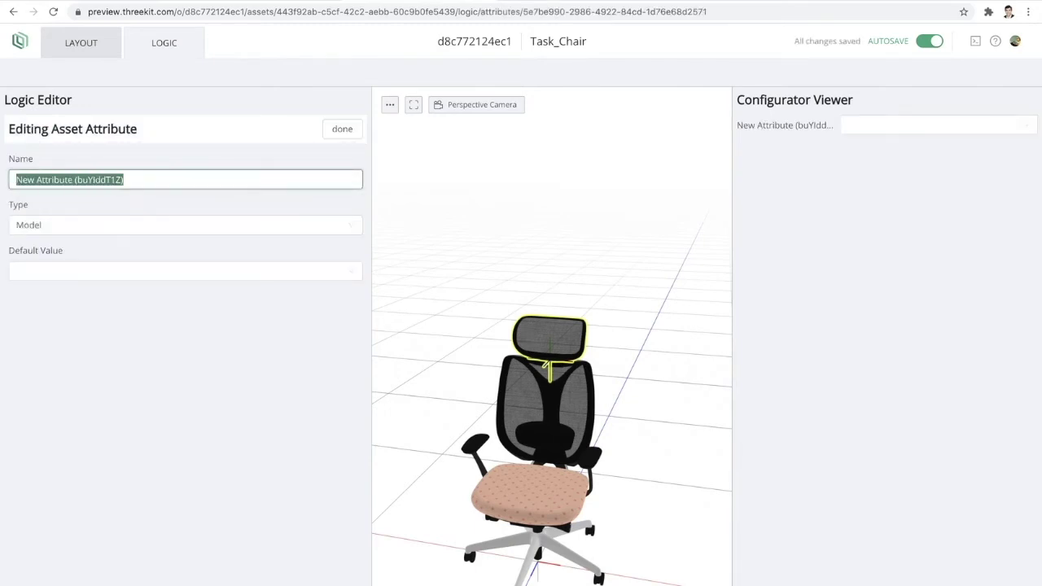
{"action": "type", "text": "Head"}
{"action": "key", "text": "Down"}
{"action": "key", "text": "Return"}
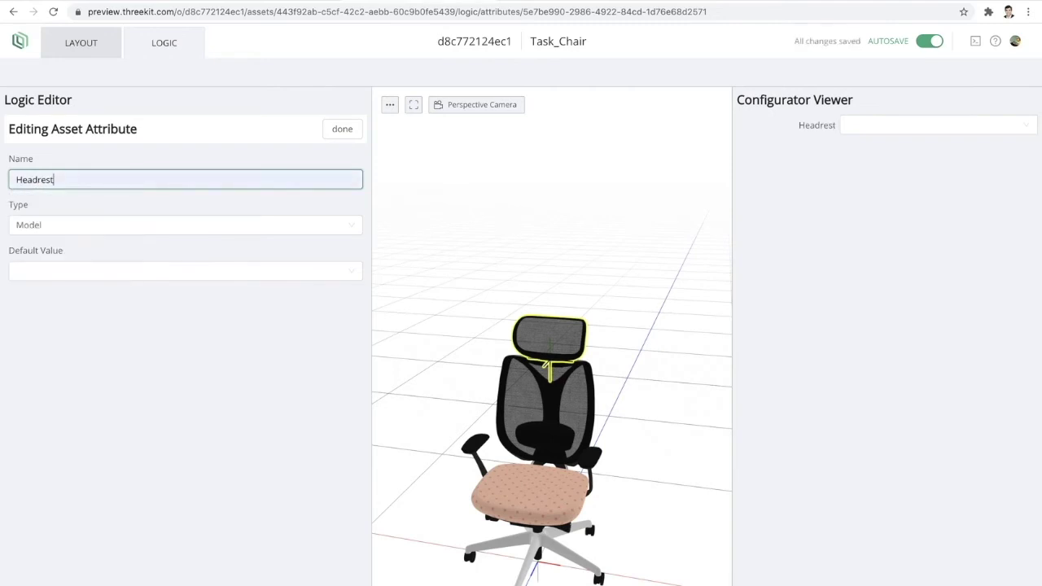
{"action": "left_click", "coordinate": [179, 271]}
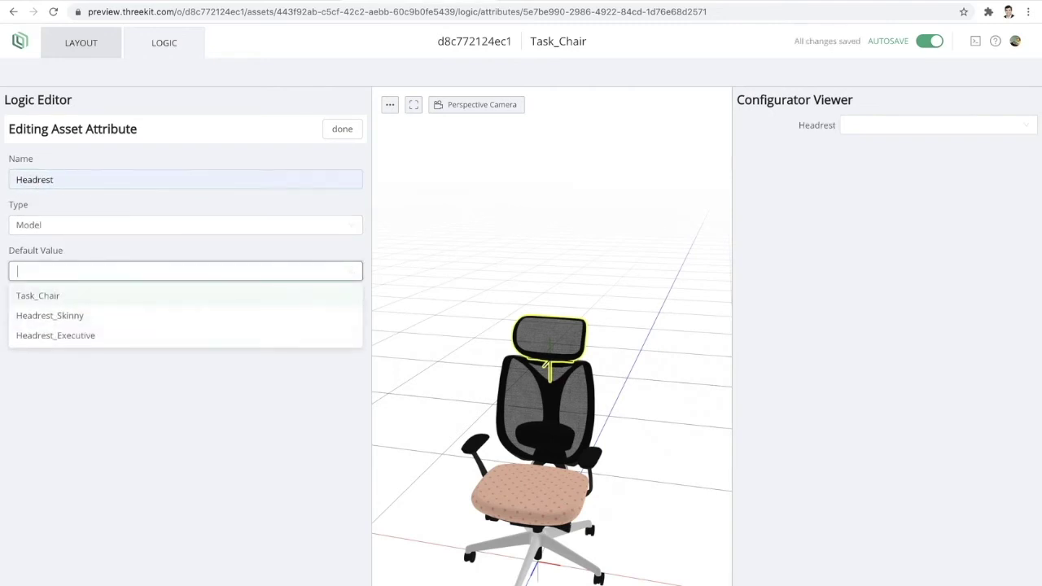
{"action": "key", "text": "Return"}
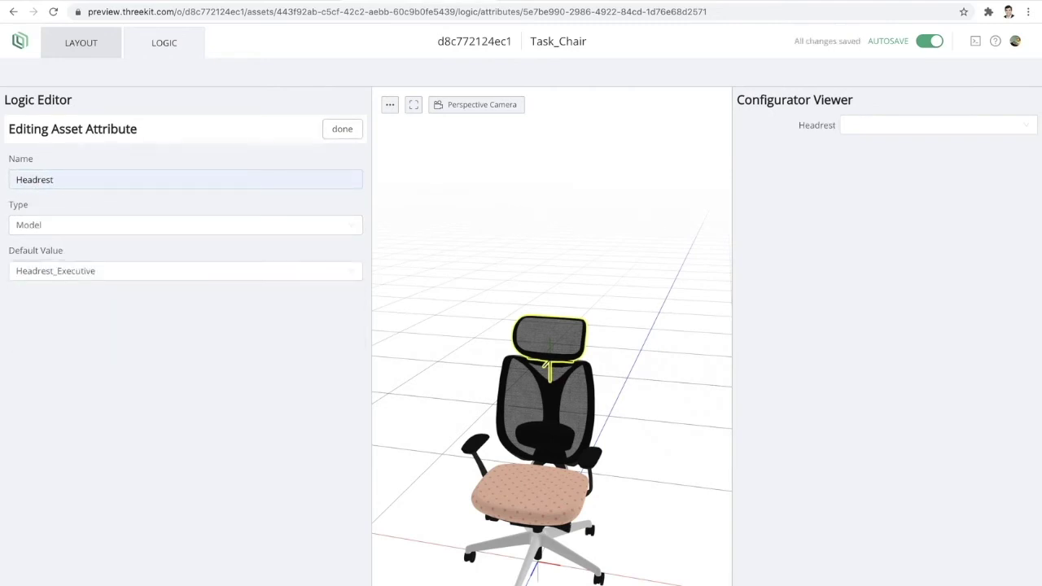
{"action": "left_click", "coordinate": [342, 129]}
Add a second asset attribute named Upholstery and set its type to Material.
{"action": "left_click", "coordinate": [48, 207]}
{"action": "left_click", "coordinate": [30, 232]}
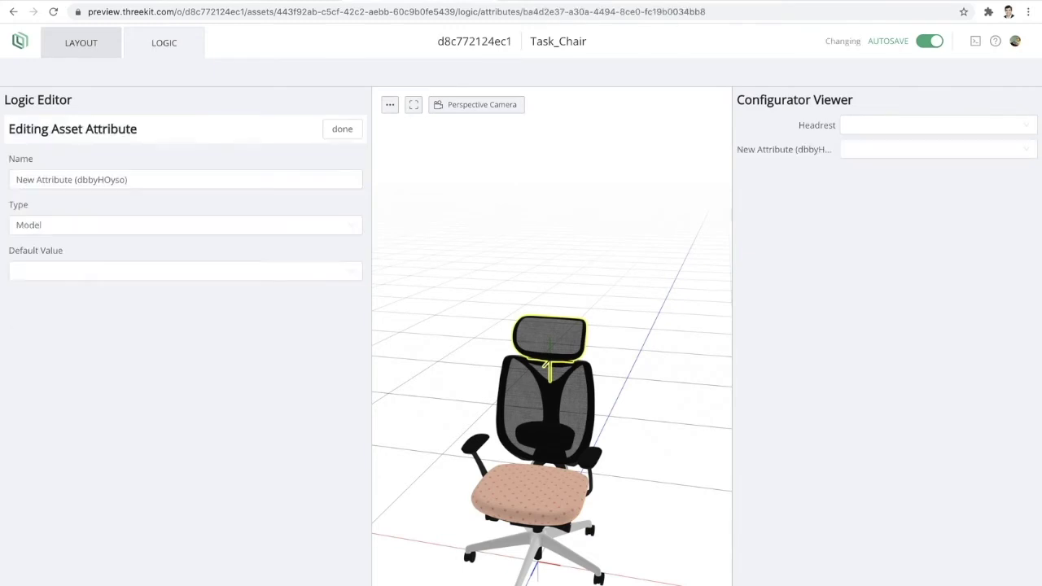
{"action": "left_click", "coordinate": [48, 226]}
{"action": "left_click", "coordinate": [35, 270]}
{"action": "left_click", "coordinate": [128, 180]}
{"action": "key", "text": "super+a"}
{"action": "type", "text": "Up"}
{"action": "key", "text": "Down"}
{"action": "key", "text": "Down"}
{"action": "key", "text": "Down"}
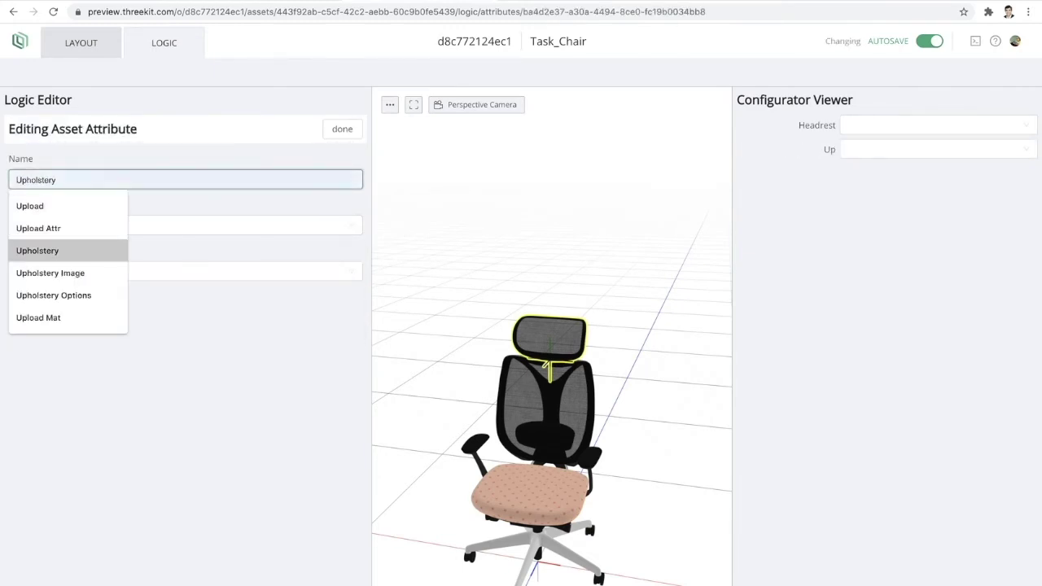
{"action": "key", "text": "Return"}
Set the Upholstery attribute's default value to Fabric_Mint and finish editing it.
{"action": "left_click", "coordinate": [98, 271]}
{"action": "key", "text": "Down"}
{"action": "key", "text": "Down"}
{"action": "key", "text": "Down"}
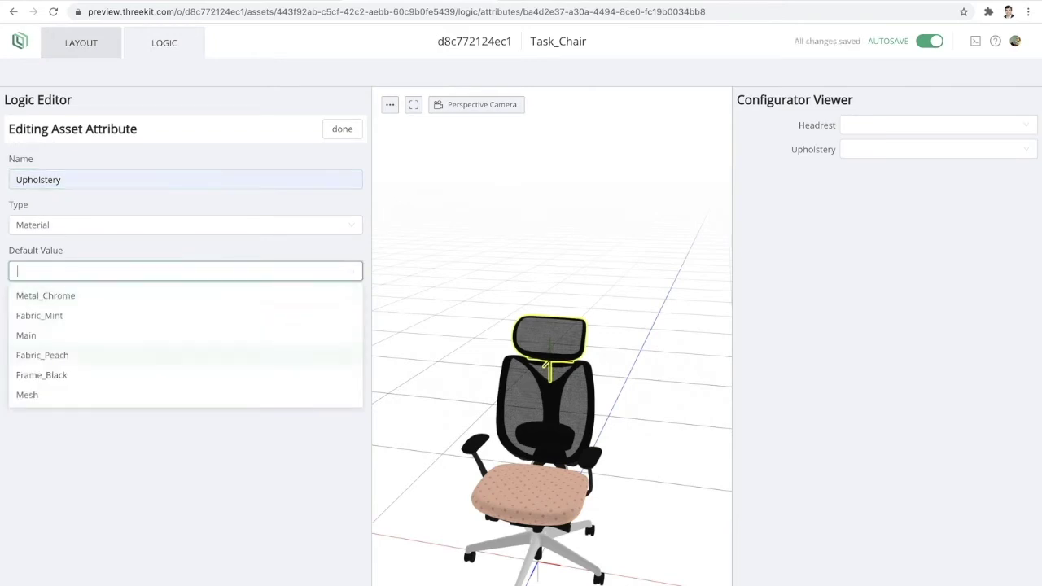
{"action": "key", "text": "Return"}
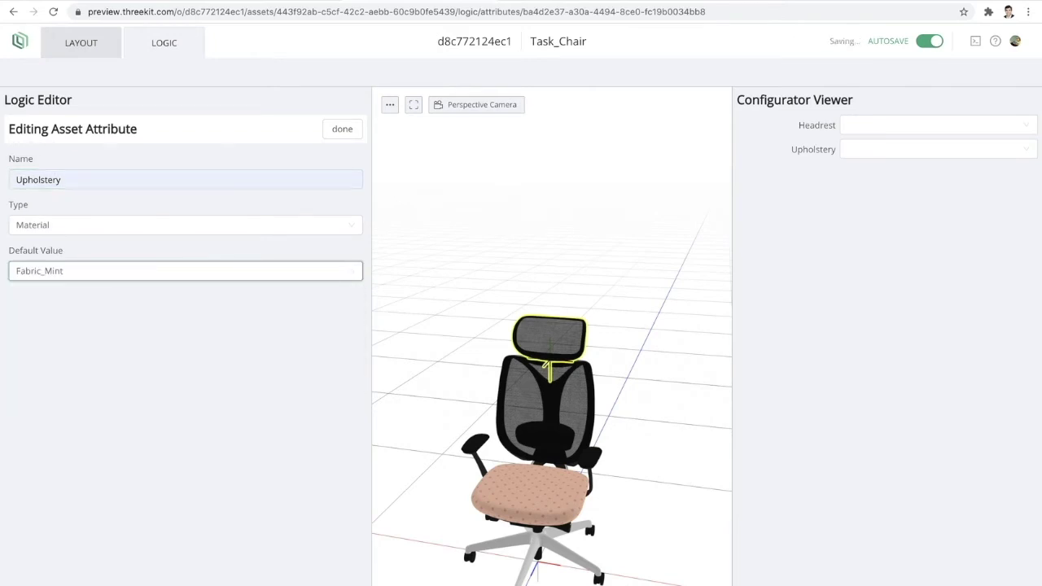
{"action": "left_click", "coordinate": [342, 129]}
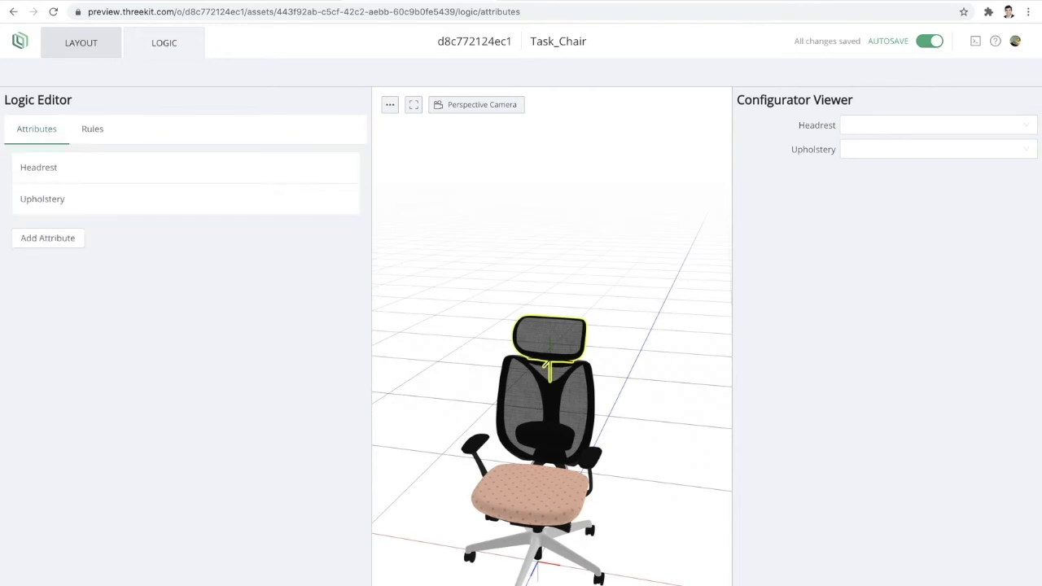
Add a logic rule and name it Set Mat & Models.
{"action": "left_click", "coordinate": [92, 129]}
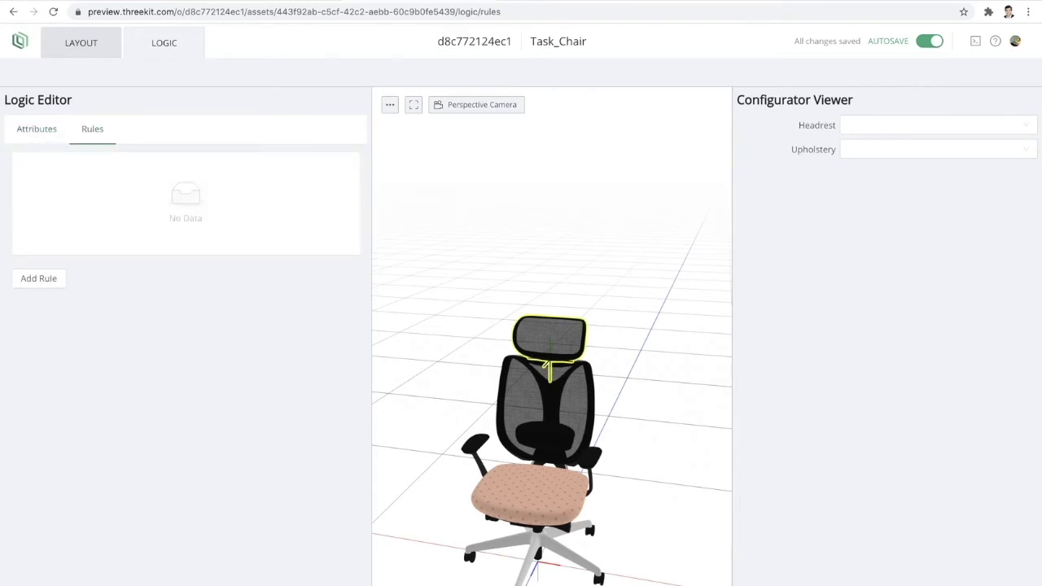
{"action": "left_click", "coordinate": [38, 279]}
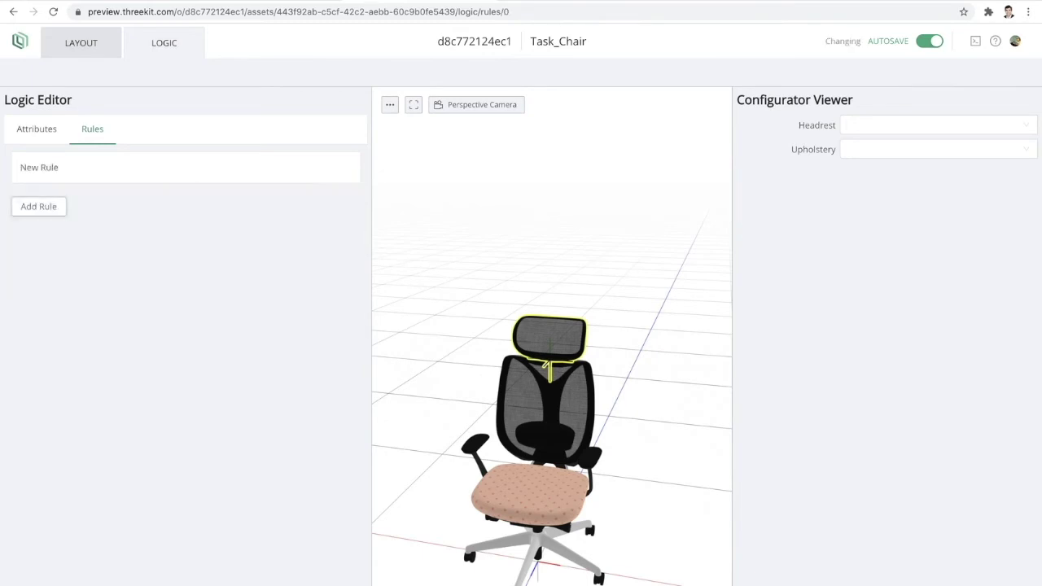
{"action": "left_click", "coordinate": [40, 167]}
{"action": "triple_click", "coordinate": [45, 180]}
{"action": "type", "text": "Se"}
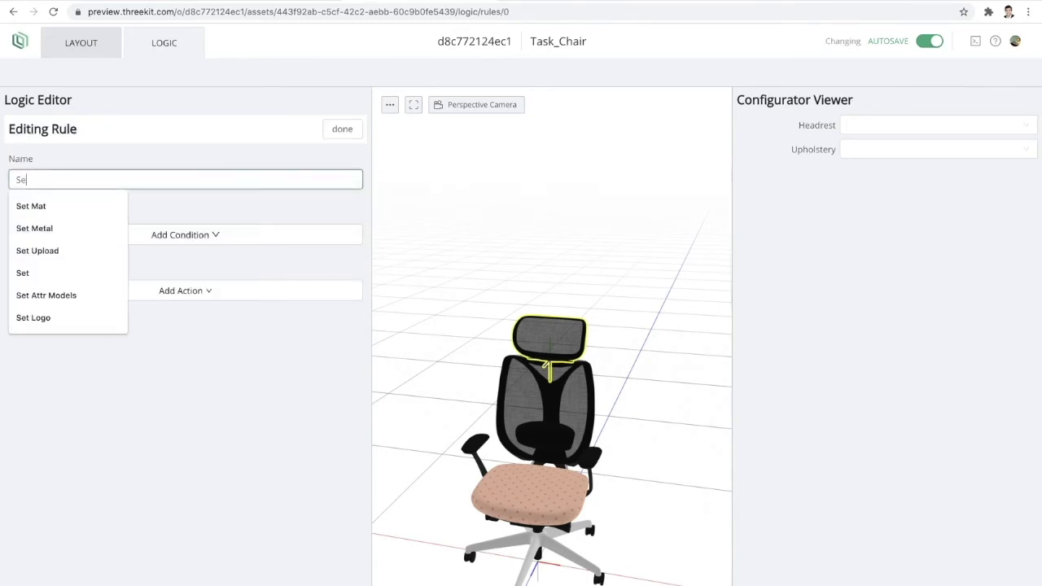
{"action": "type", "text": "t Meteria"}
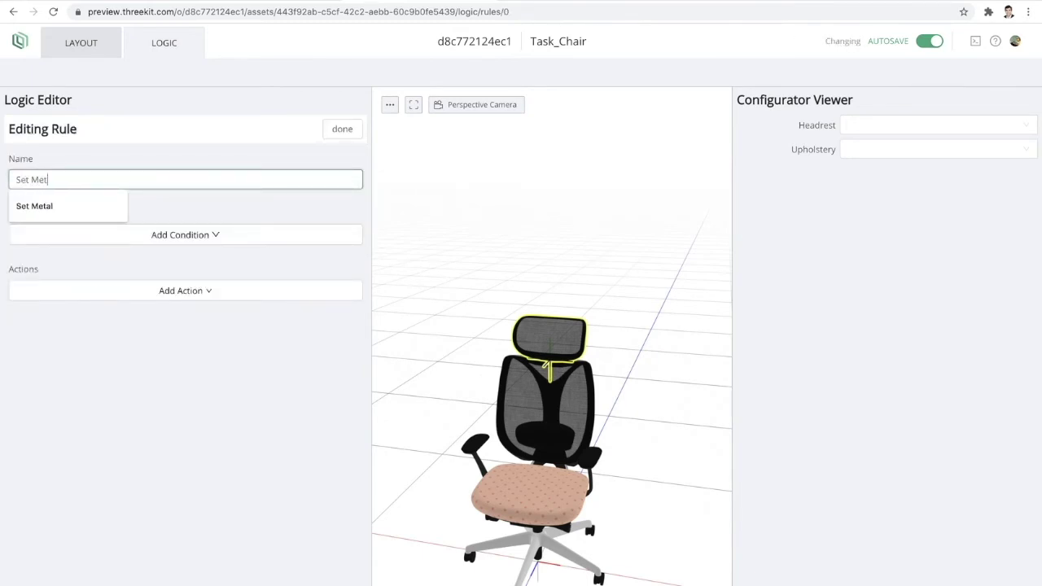
{"action": "key", "text": "BackSpace"}
{"action": "key", "text": "BackSpace"}
{"action": "key", "text": "BackSpace"}
{"action": "key", "text": "BackSpace"}
{"action": "key", "text": "BackSpace"}
{"action": "key", "text": "BackSpace"}
{"action": "key", "text": "BackSpace"}
{"action": "type", "text": "Ma"}
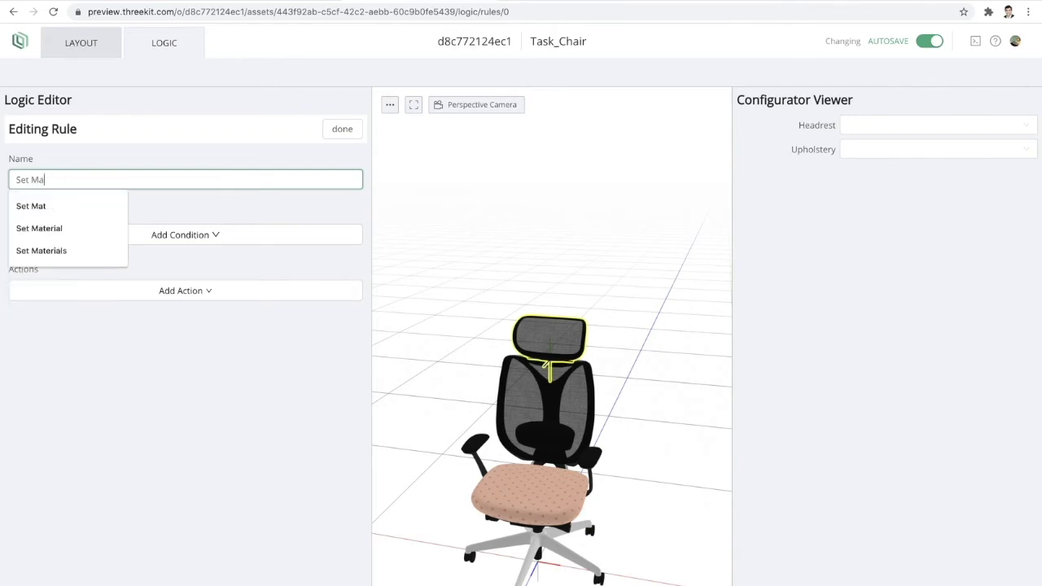
{"action": "type", "text": "t & Models"}
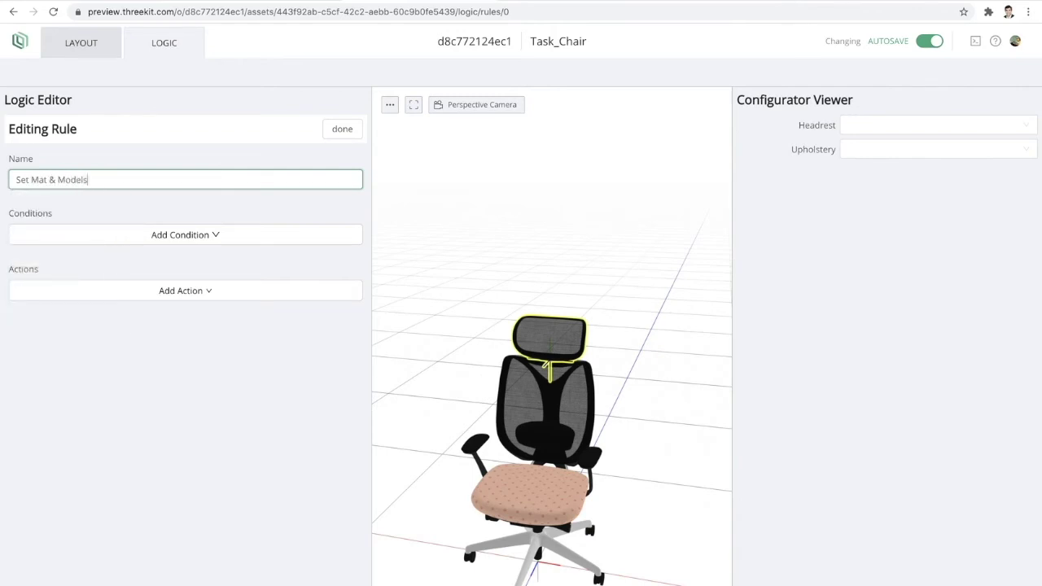
Add a set model action to the rule that sets the Headrest_Anchor node to the Headrest attribute.
{"action": "left_click", "coordinate": [185, 290]}
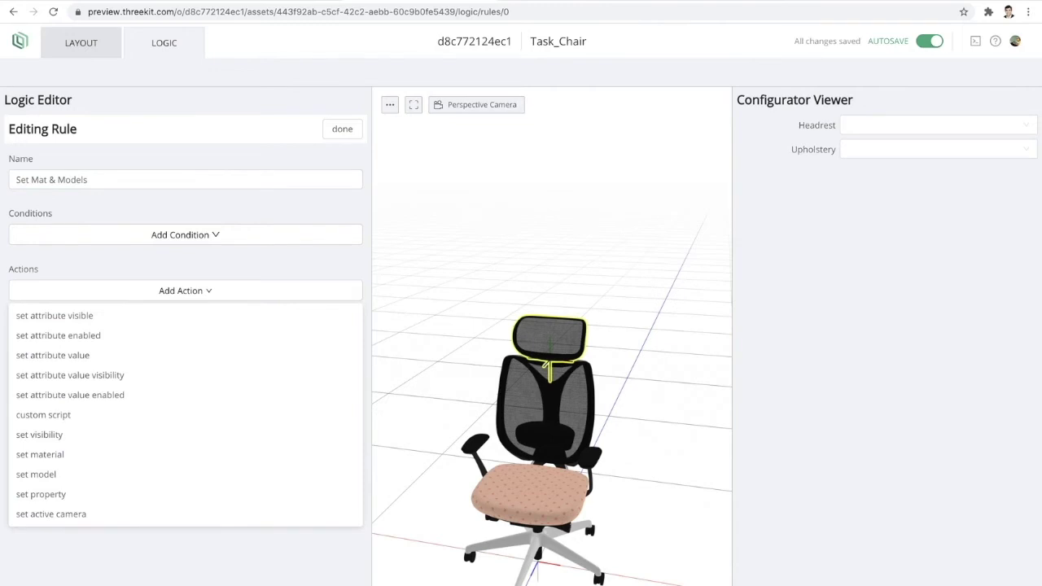
{"action": "left_click", "coordinate": [163, 474]}
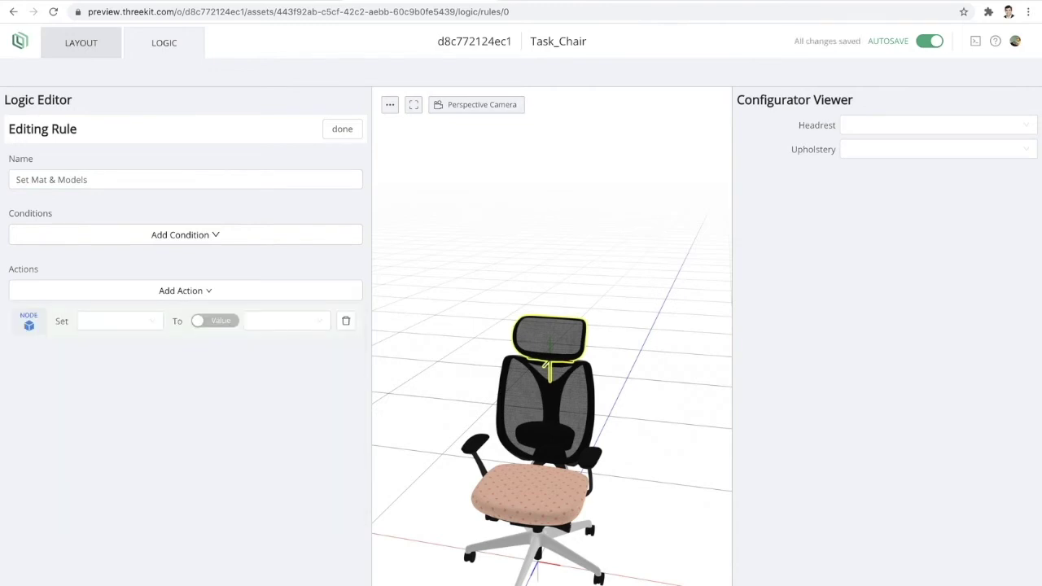
{"action": "left_click", "coordinate": [120, 321]}
{"action": "left_click", "coordinate": [119, 346]}
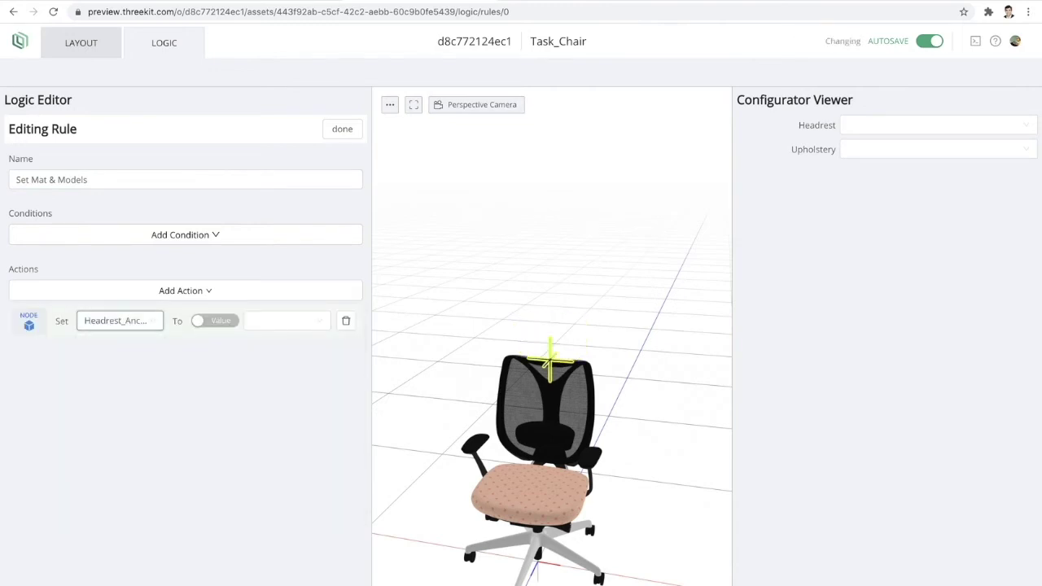
{"action": "left_click", "coordinate": [215, 321]}
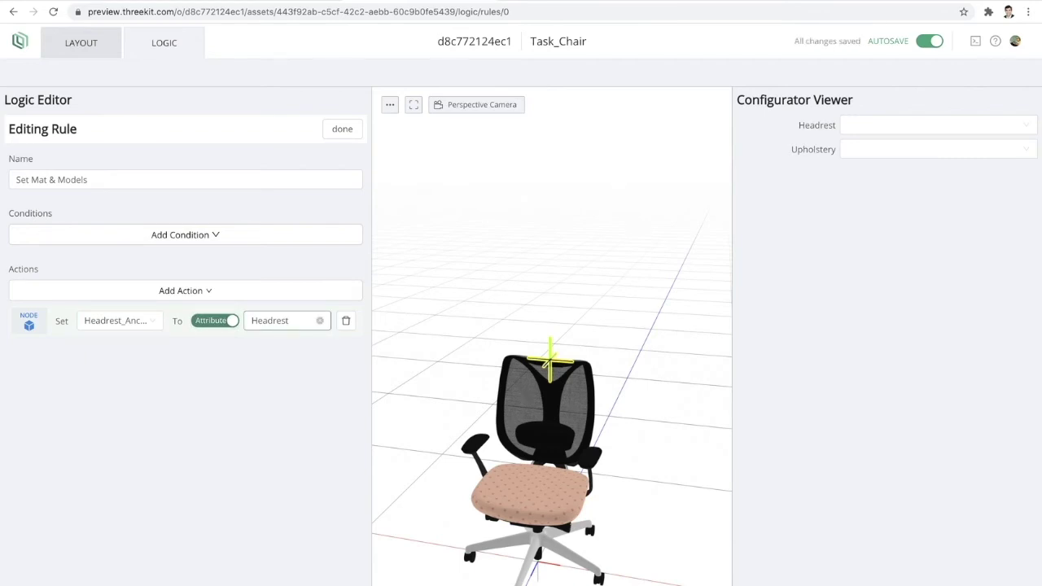
Test the Headrest option in the configurator by switching between Headrest_Skinny and Headrest_Executive, ending on Headrest_Skinny.
{"action": "left_click", "coordinate": [936, 124]}
{"action": "left_click", "coordinate": [887, 169]}
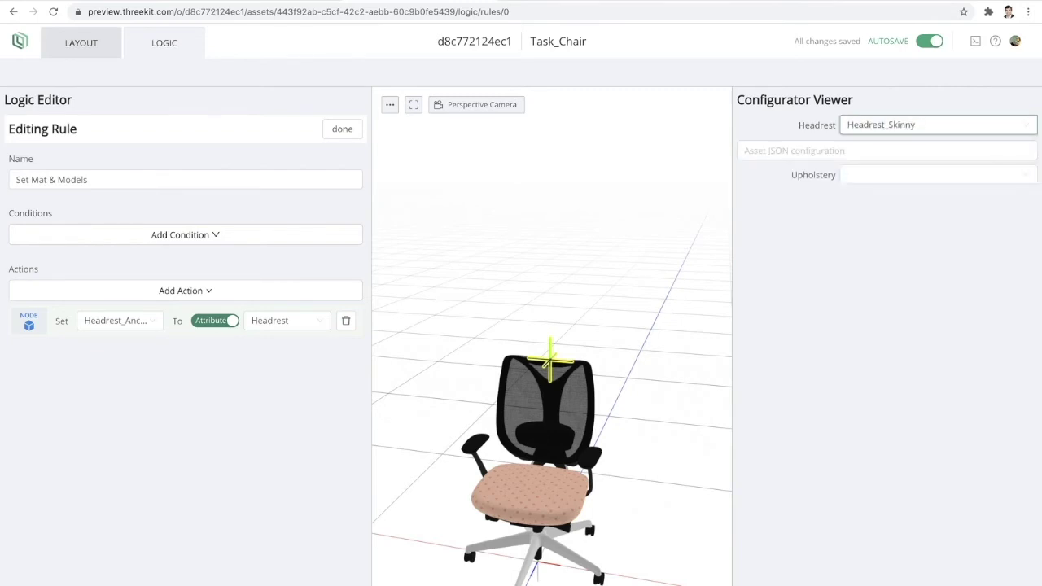
{"action": "left_click", "coordinate": [912, 125]}
{"action": "key", "text": "Down"}
{"action": "key", "text": "Return"}
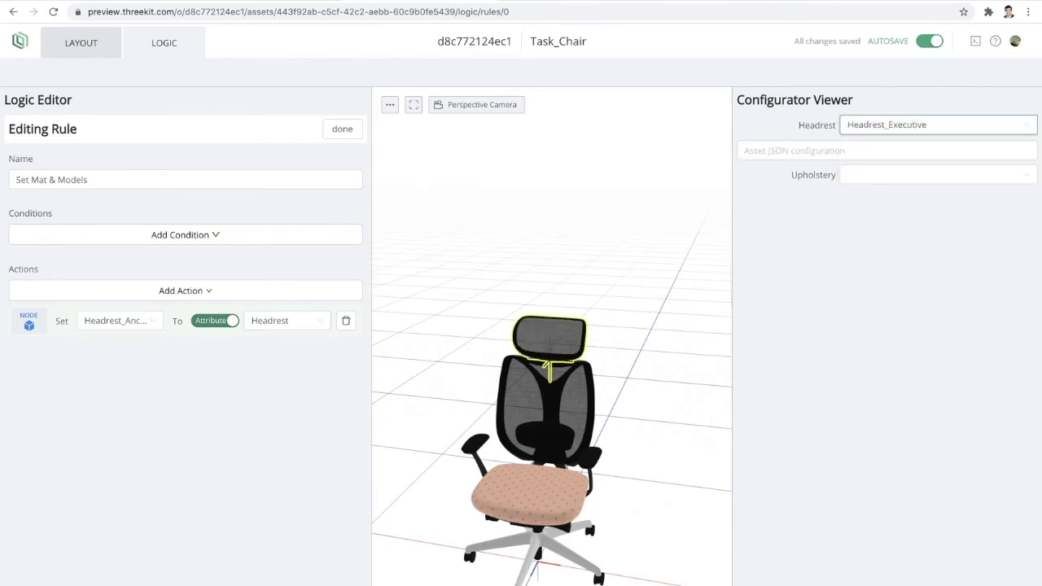
{"action": "key", "text": "Down"}
{"action": "key", "text": "Up"}
{"action": "key", "text": "Return"}
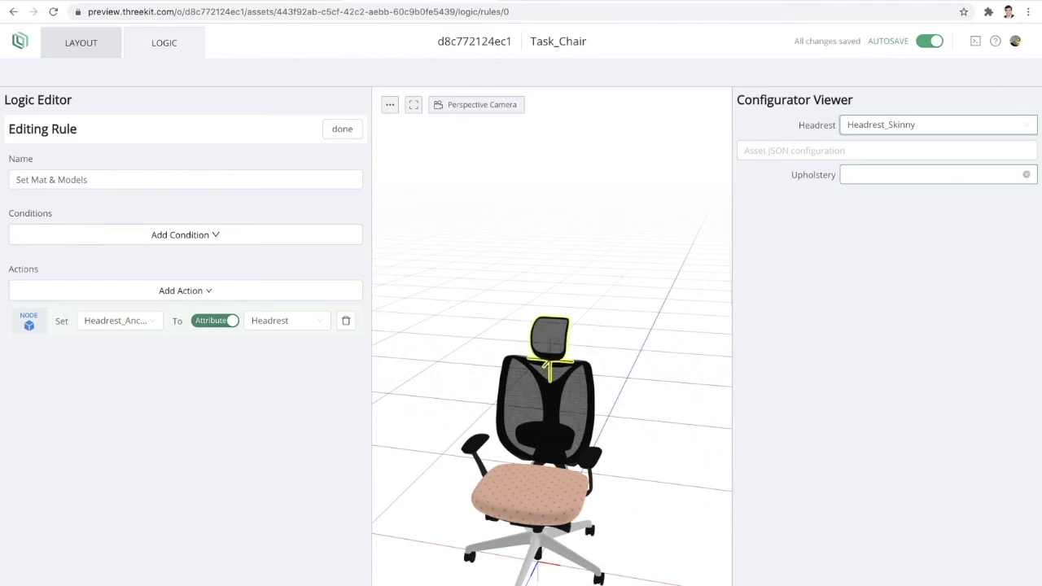
Switch the Headrest option in the configurator to Headrest_Executive.
{"action": "key", "text": "Down"}
{"action": "key", "text": "Down"}
{"action": "key", "text": "Return"}
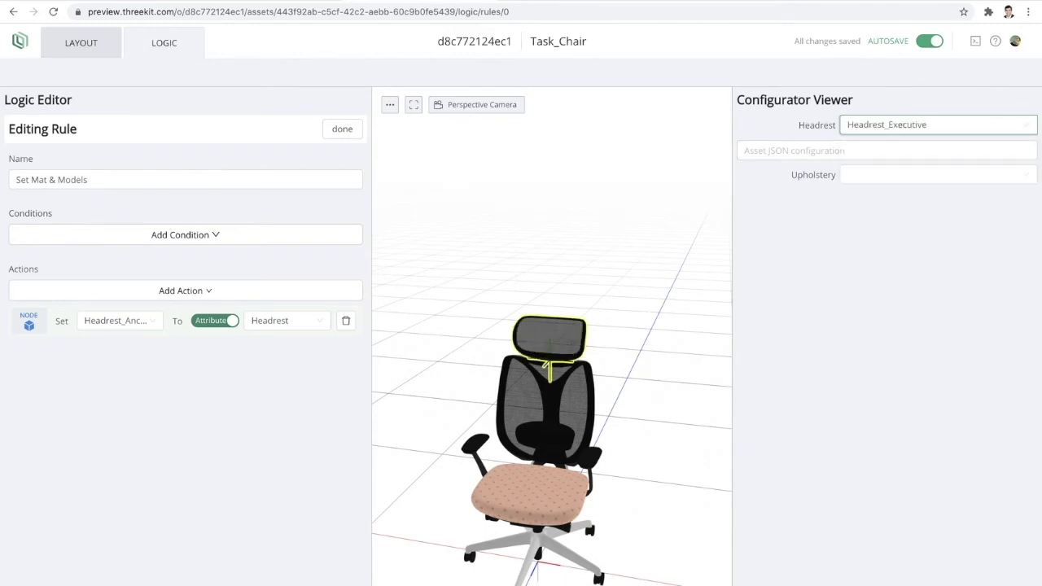
Add a set material action to the rule that sets the Seat node to the Upholstery attribute.
{"action": "left_click", "coordinate": [186, 291]}
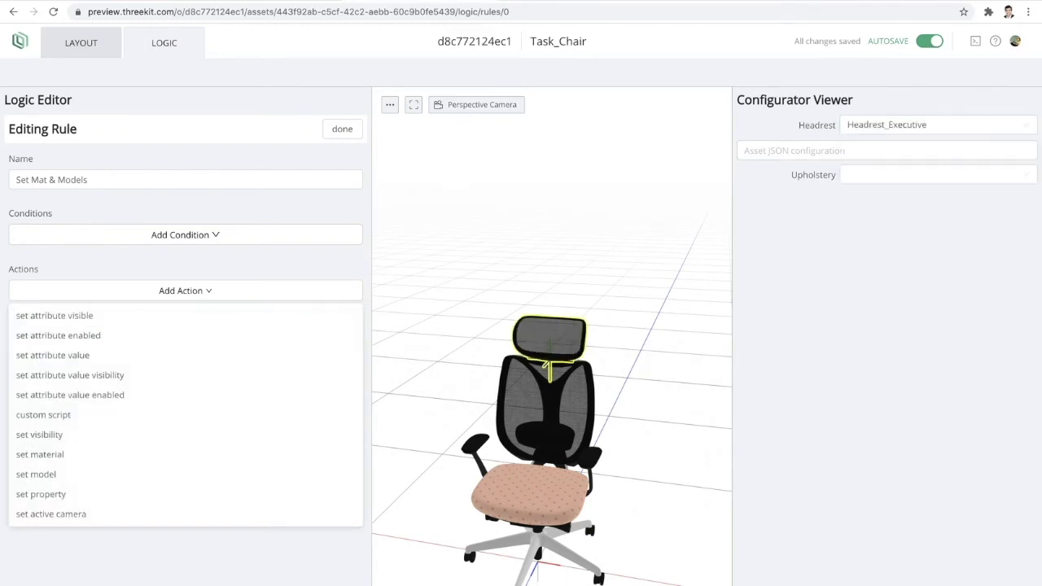
{"action": "left_click", "coordinate": [40, 454]}
{"action": "left_click", "coordinate": [119, 354]}
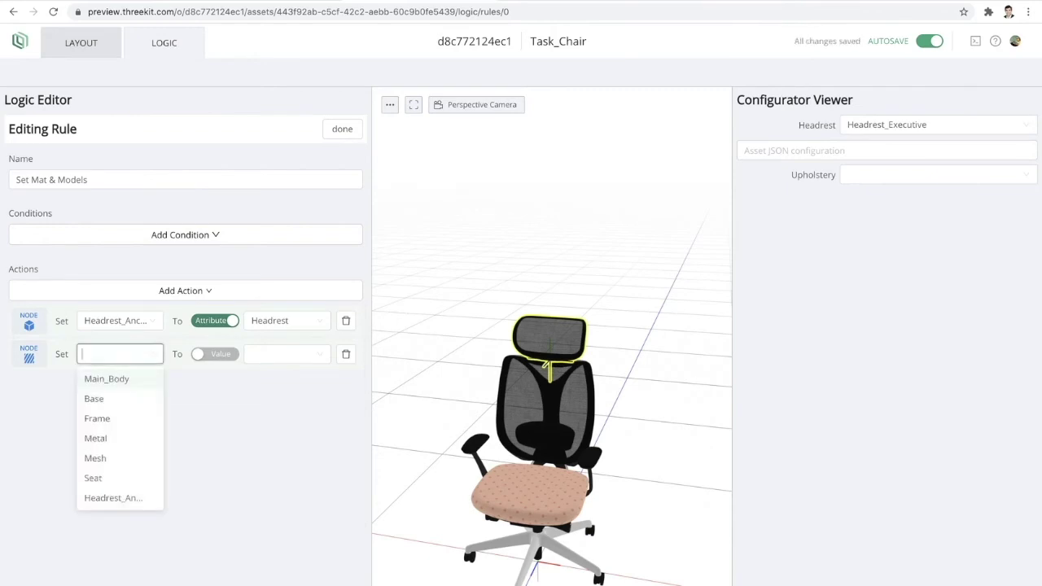
{"action": "key", "text": "Down"}
{"action": "key", "text": "Return"}
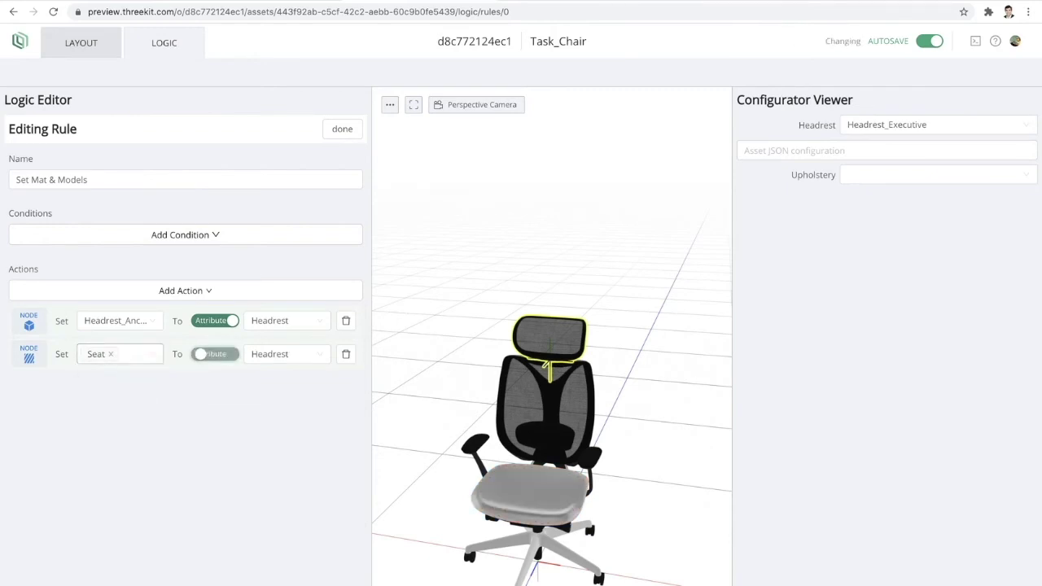
{"action": "left_click", "coordinate": [287, 354]}
{"action": "left_click", "coordinate": [281, 398]}
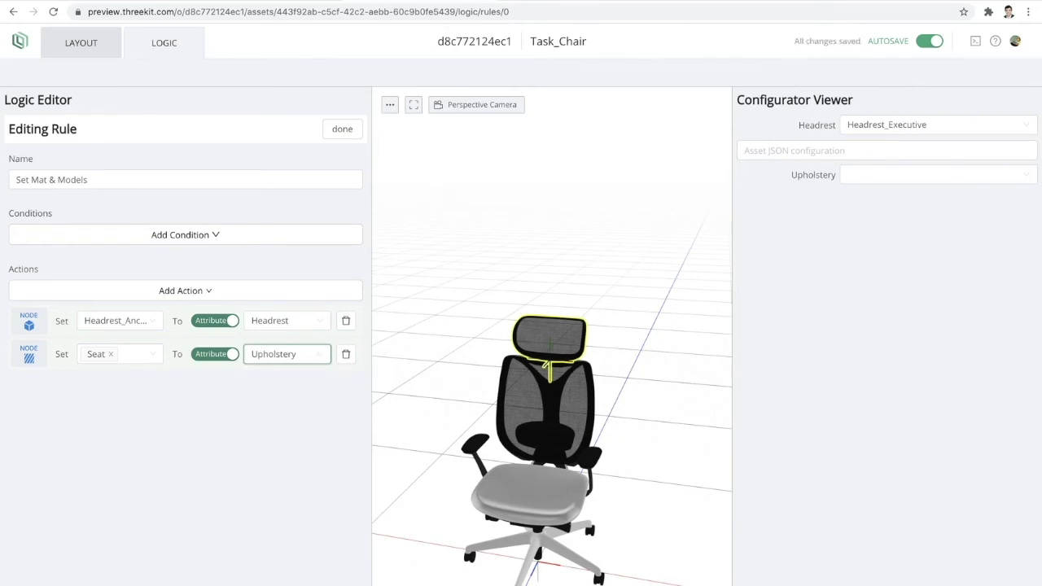
Test the Upholstery option with Fabric_Mint and then Fabric_Peach, and finish editing the rule.
{"action": "left_click", "coordinate": [933, 174]}
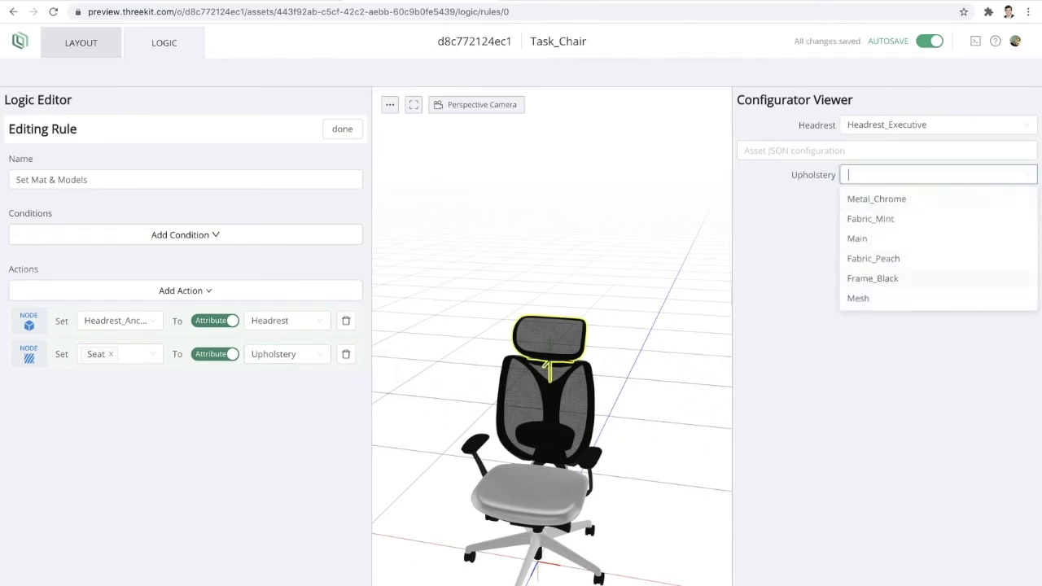
{"action": "left_click", "coordinate": [870, 218]}
{"action": "left_click", "coordinate": [937, 174]}
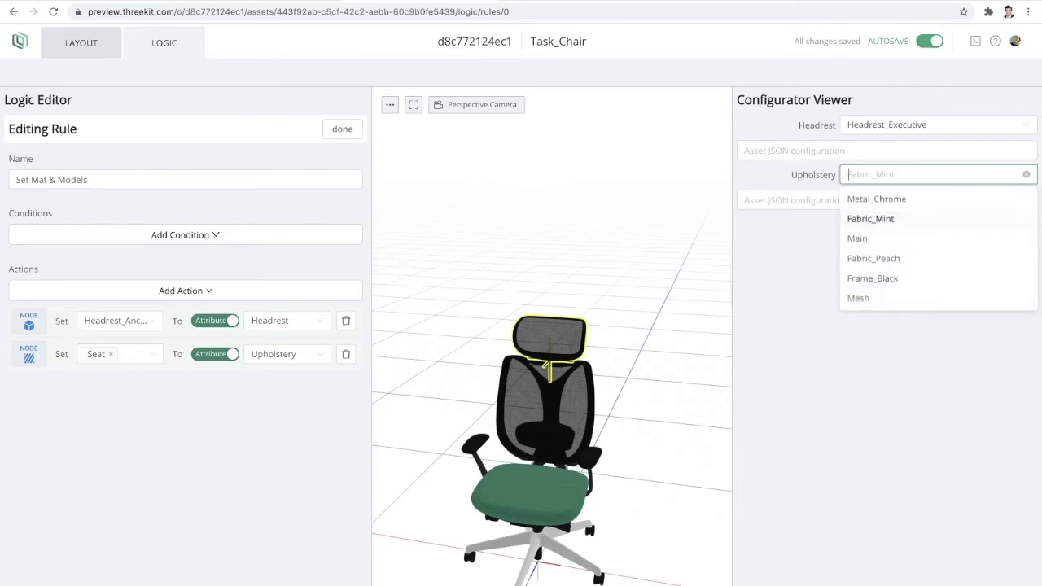
{"action": "left_click", "coordinate": [874, 258]}
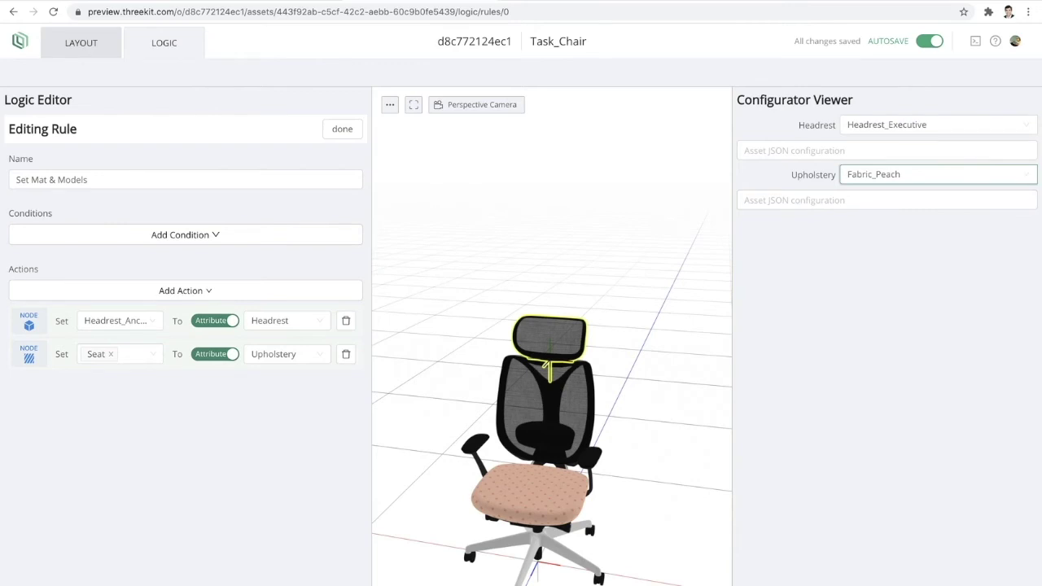
{"action": "right_click_drag", "start_coordinate": [550, 440], "coordinate": [564, 390]}
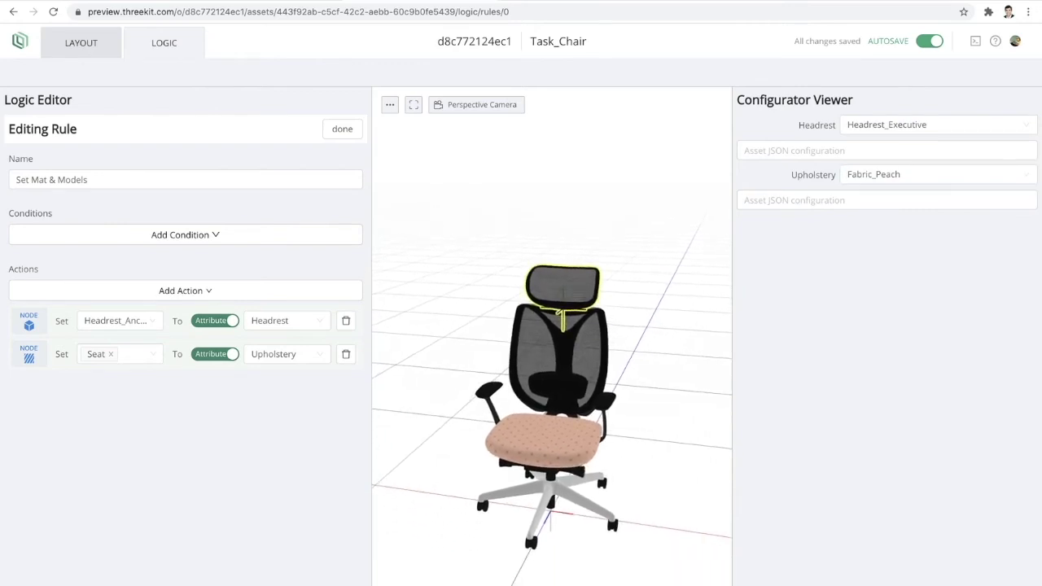
{"action": "left_click", "coordinate": [341, 129]}
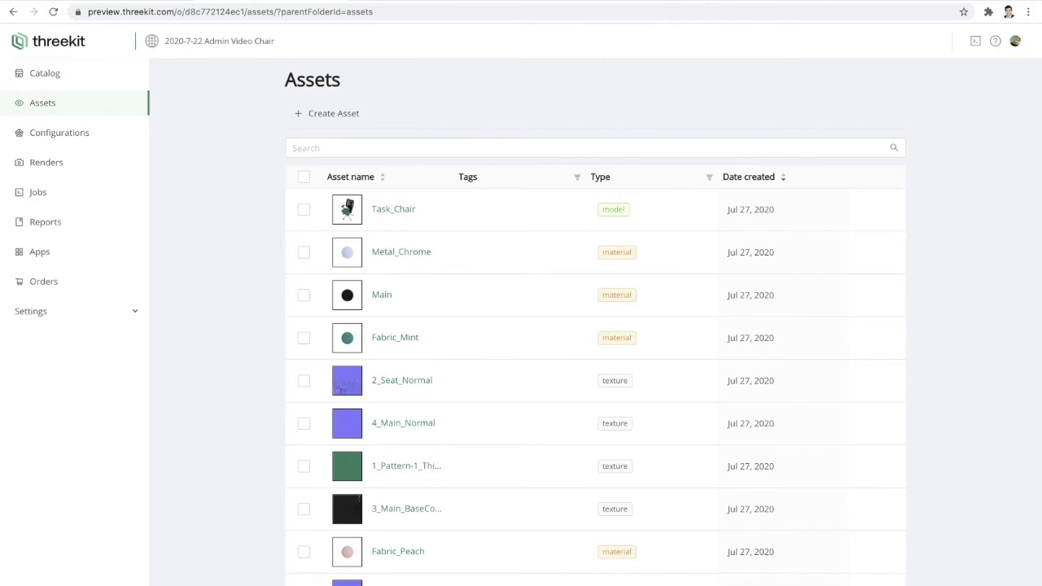
Add a catalog item named Skinny Headrest and assign Headrest_Skinny as its 3D asset.
{"action": "left_click", "coordinate": [45, 73]}
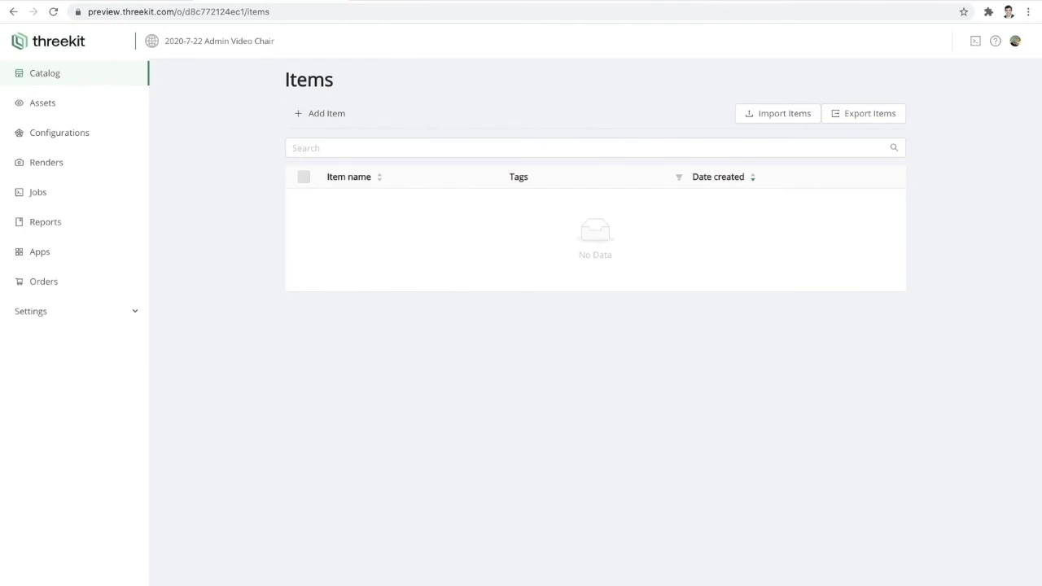
{"action": "left_click", "coordinate": [325, 114]}
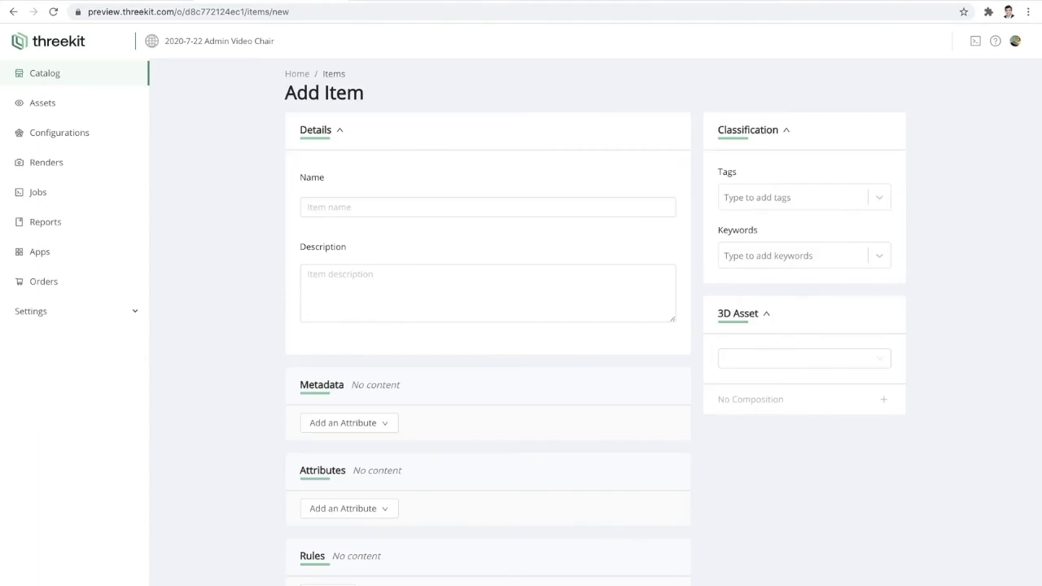
{"action": "left_click", "coordinate": [367, 207]}
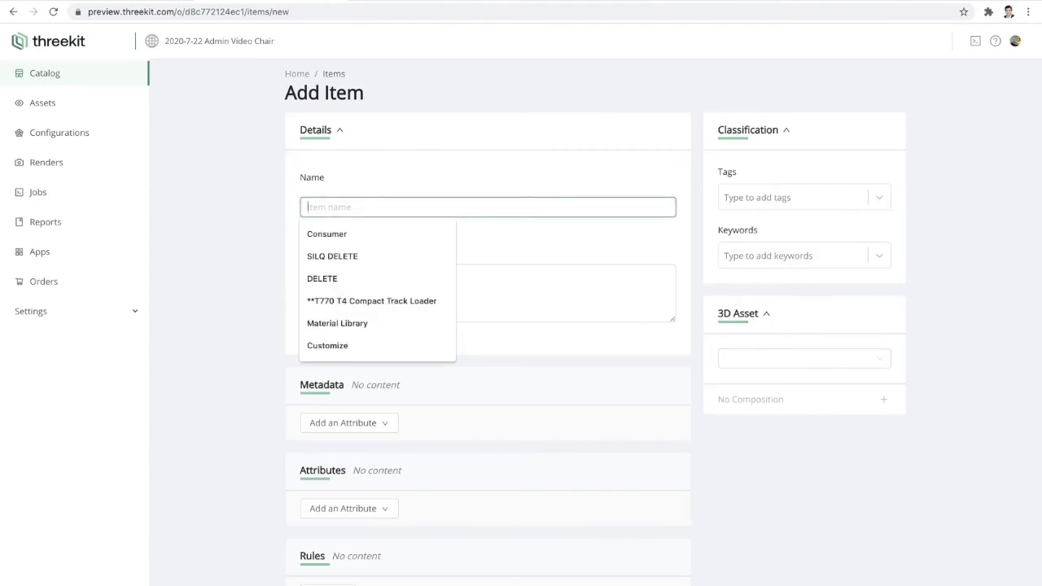
{"action": "type", "text": "Skinn"}
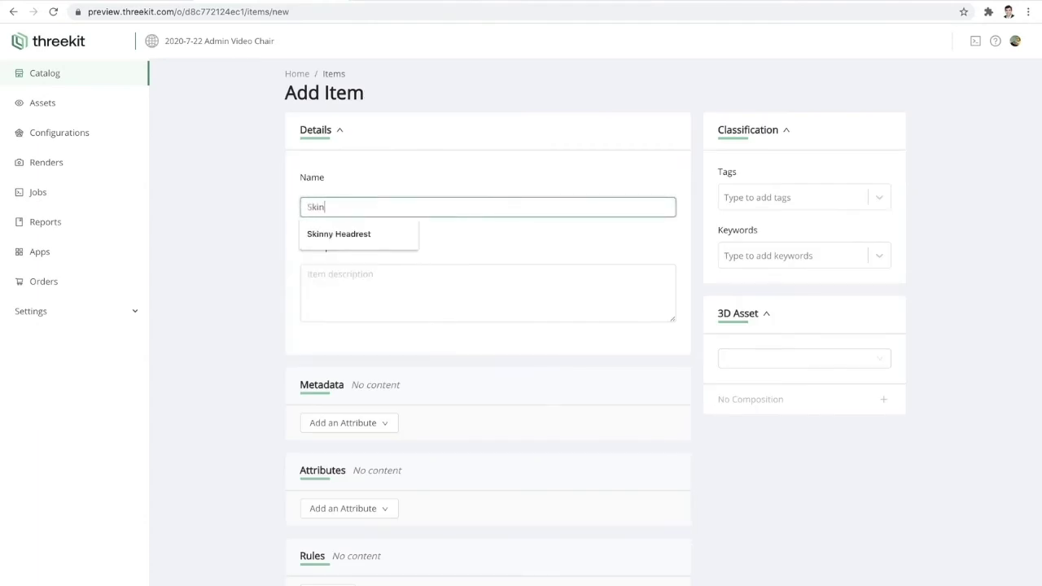
{"action": "key", "text": "Down"}
{"action": "key", "text": "Return"}
{"action": "left_click", "coordinate": [803, 359]}
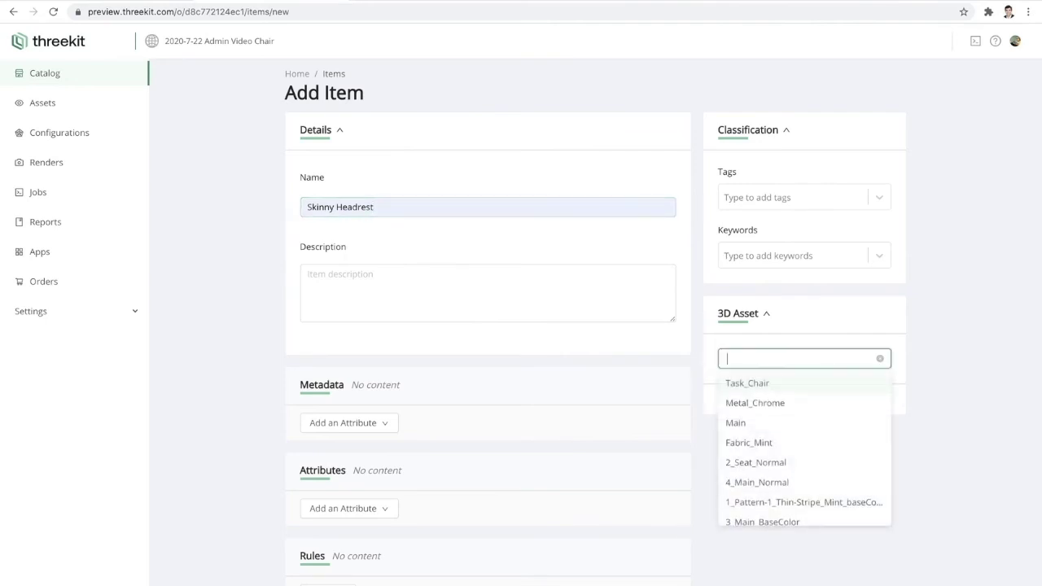
{"action": "type", "text": "skin"}
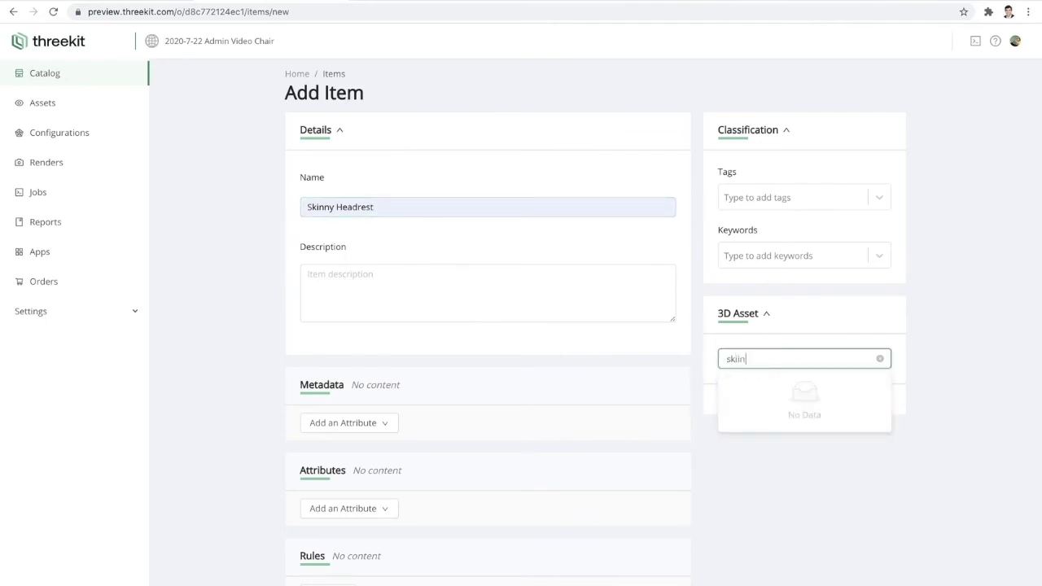
{"action": "key", "text": "BackSpace"}
{"action": "key", "text": "Return"}
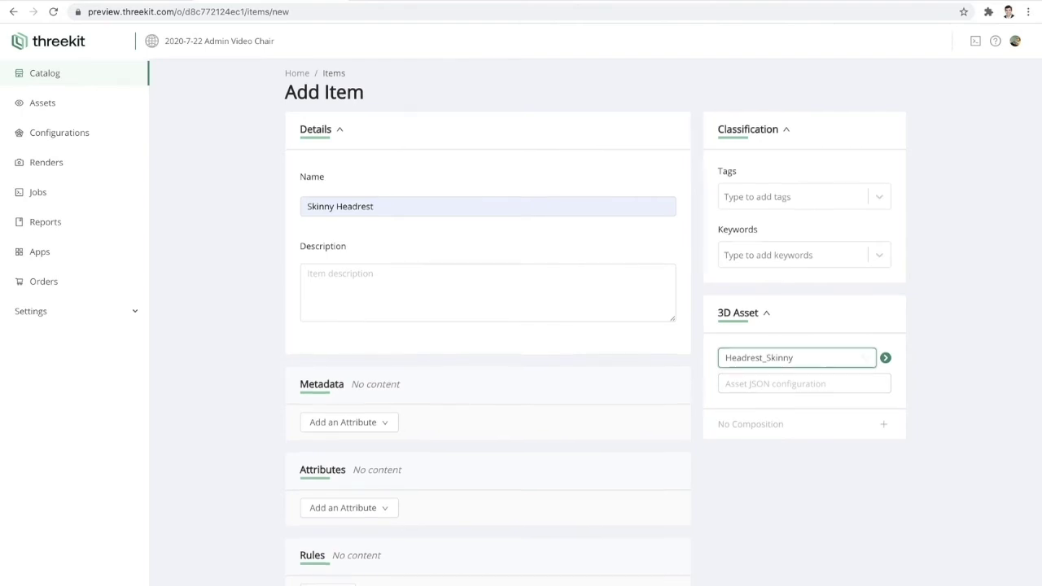
Create a Headrest tag for the Skinny Headrest item and save the item.
{"action": "scroll", "coordinate": [594, 325], "scroll_direction": "down", "scroll_amount": 1}
{"action": "left_click", "coordinate": [794, 158]}
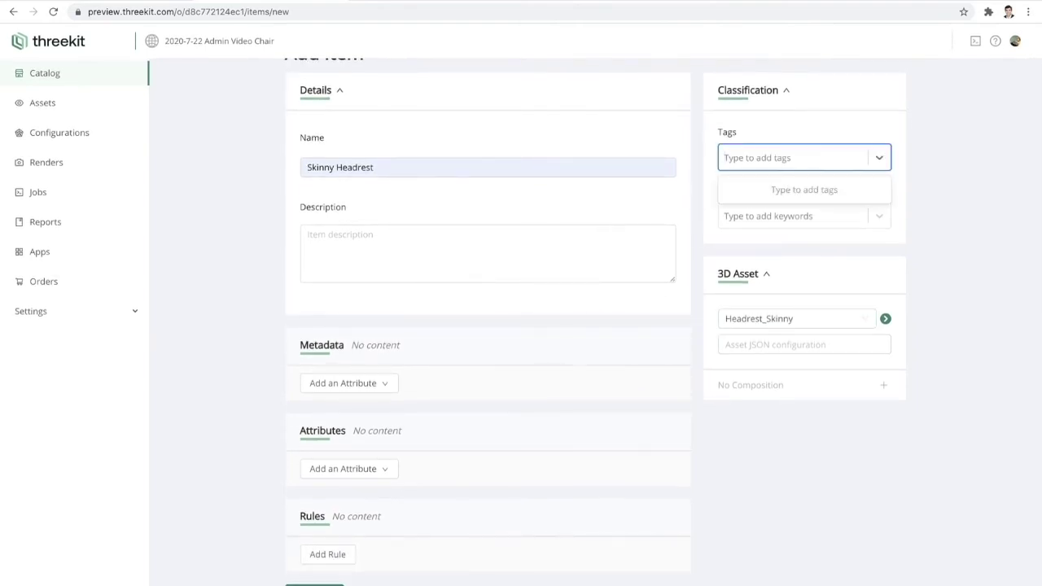
{"action": "type", "text": "Headrest"}
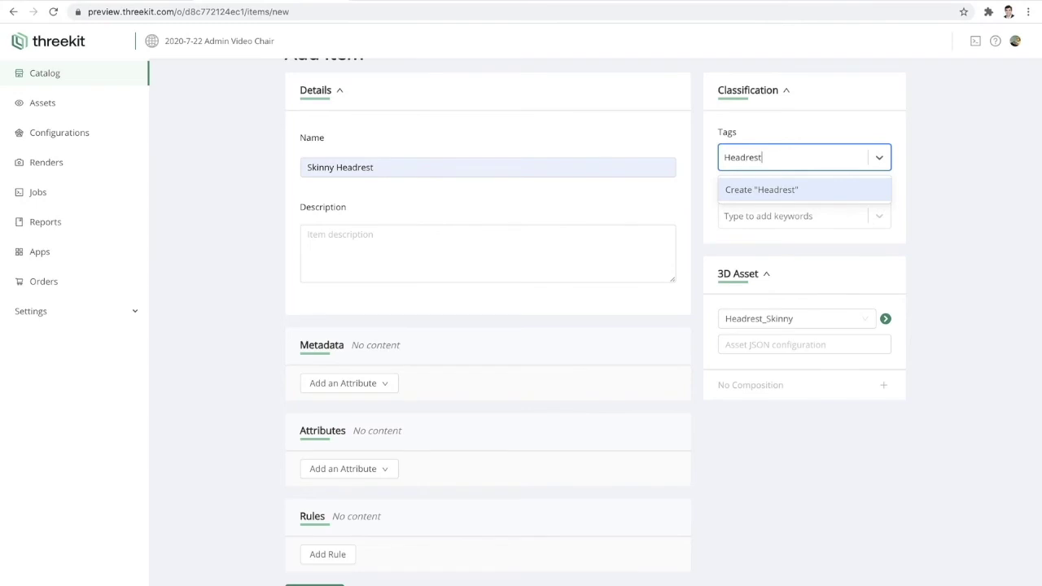
{"action": "key", "text": "Return"}
{"action": "left_click", "coordinate": [315, 585]}
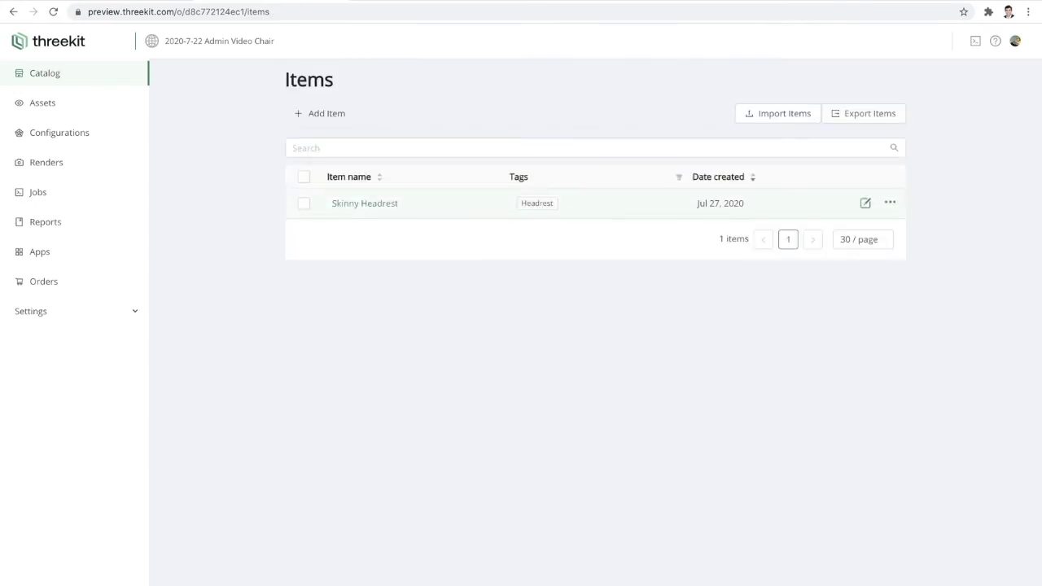
Clone the Skinny Headrest catalog item and open the clone for editing.
{"action": "left_click", "coordinate": [890, 202]}
{"action": "left_click", "coordinate": [916, 245]}
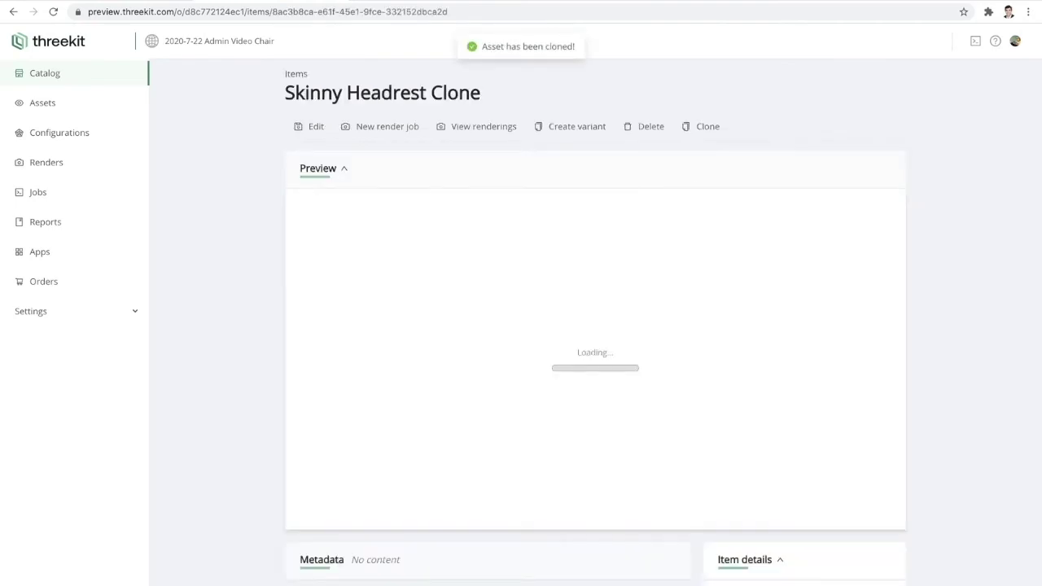
{"action": "left_click", "coordinate": [309, 126]}
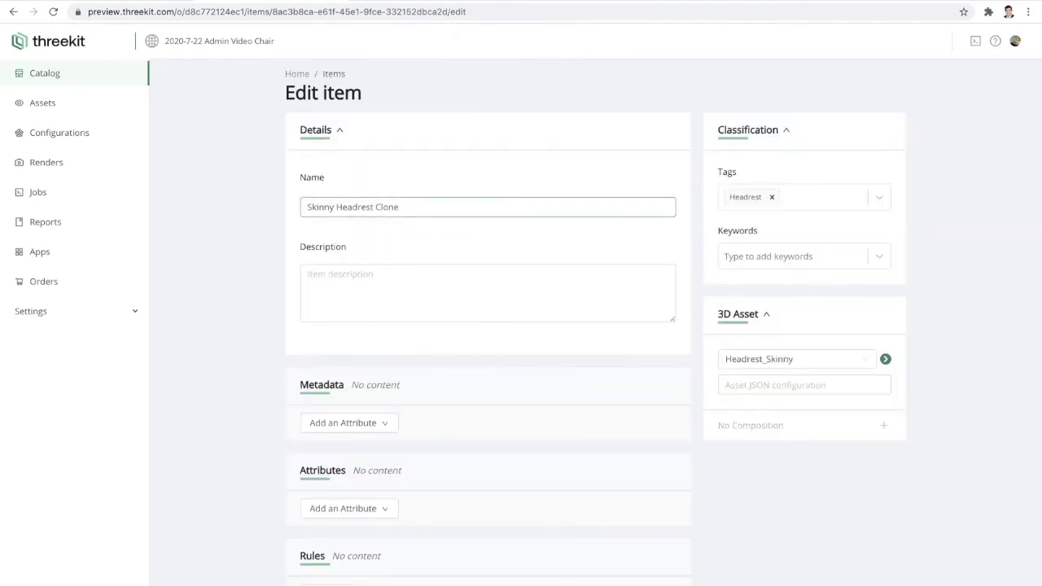
Rename the cloned item as Executive Headrest.
{"action": "left_click_drag", "start_coordinate": [401, 207], "coordinate": [336, 206]}
{"action": "left_click", "coordinate": [336, 206]}
{"action": "key", "text": "Delete"}
{"action": "key", "text": "Delete"}
{"action": "key", "text": "Delete"}
{"action": "key", "text": "Delete"}
{"action": "key", "text": "Delete"}
{"action": "key", "text": "Delete"}
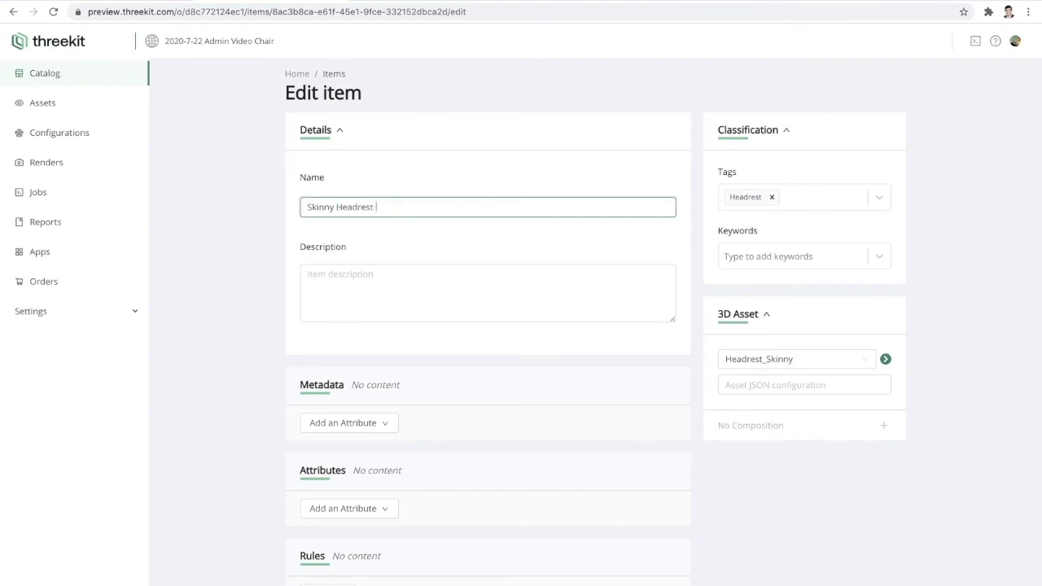
{"action": "key", "text": "BackSpace"}
{"action": "key", "text": "BackSpace"}
{"action": "key", "text": "BackSpace"}
{"action": "key", "text": "BackSpace"}
{"action": "key", "text": "BackSpace"}
{"action": "key", "text": "BackSpace"}
{"action": "key", "text": "BackSpace"}
{"action": "type", "text": "Executive"}
Change the Executive Headrest item's 3D asset to Headrest_Executive and save the item.
{"action": "left_click", "coordinate": [797, 359]}
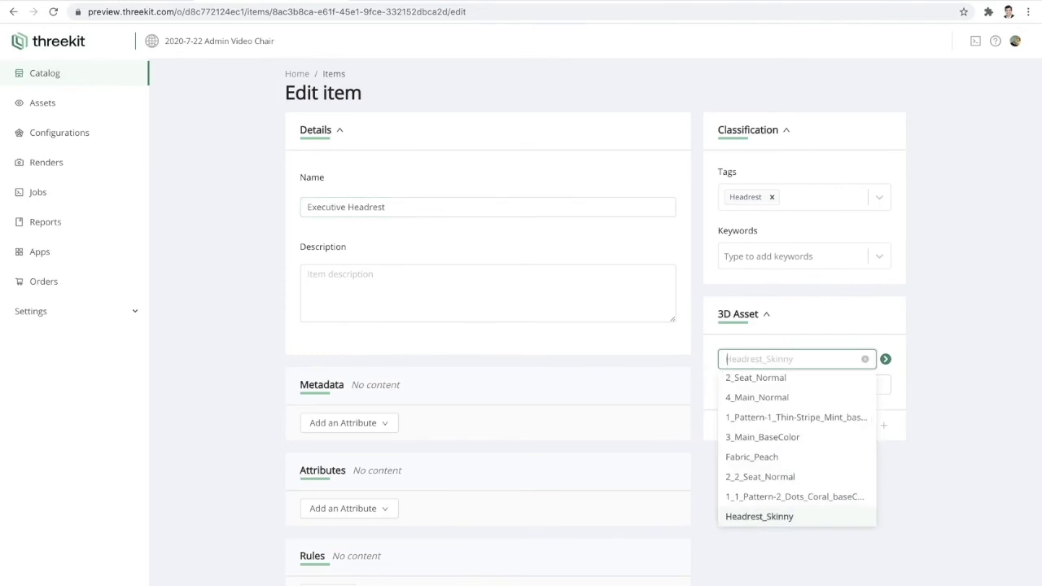
{"action": "type", "text": "exec"}
{"action": "key", "text": "Return"}
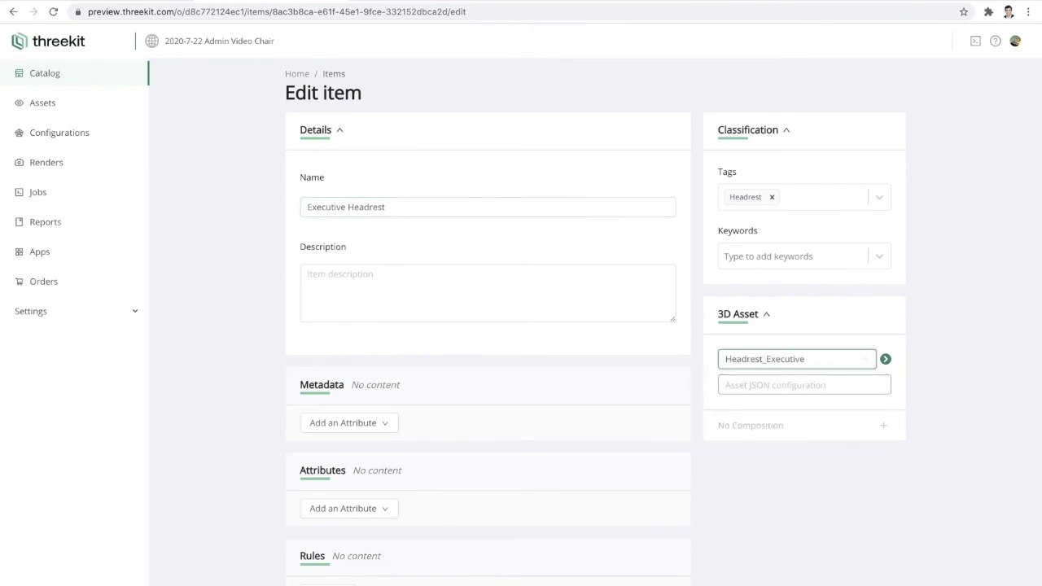
{"action": "scroll", "coordinate": [595, 359], "scroll_direction": "down", "scroll_amount": 3}
{"action": "left_click", "coordinate": [315, 583]}
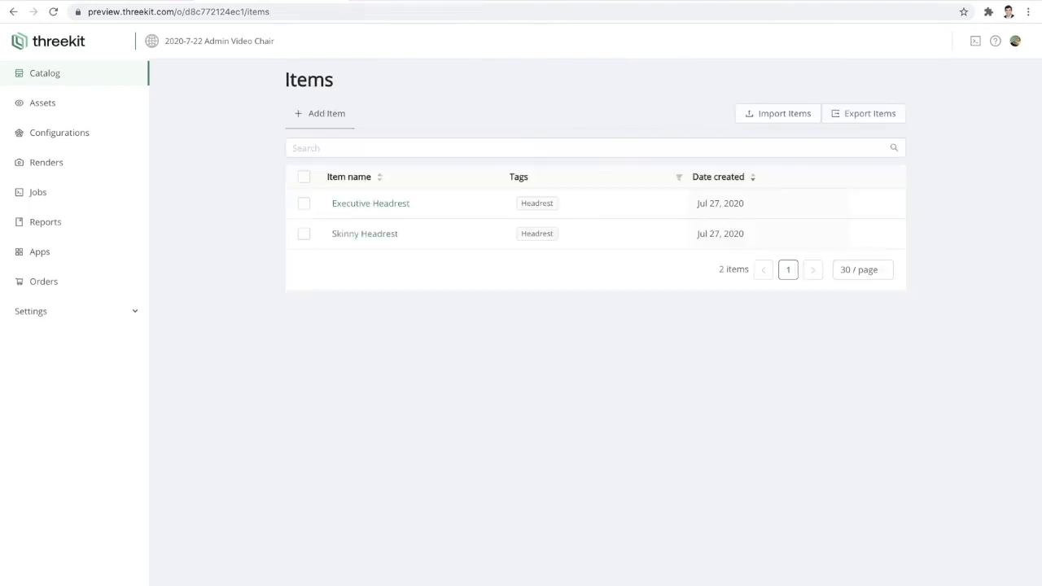
Add a catalog item named Mint Fabric and assign Fabric_Mint as its 3D asset.
{"action": "left_click", "coordinate": [320, 114]}
{"action": "left_click", "coordinate": [407, 207]}
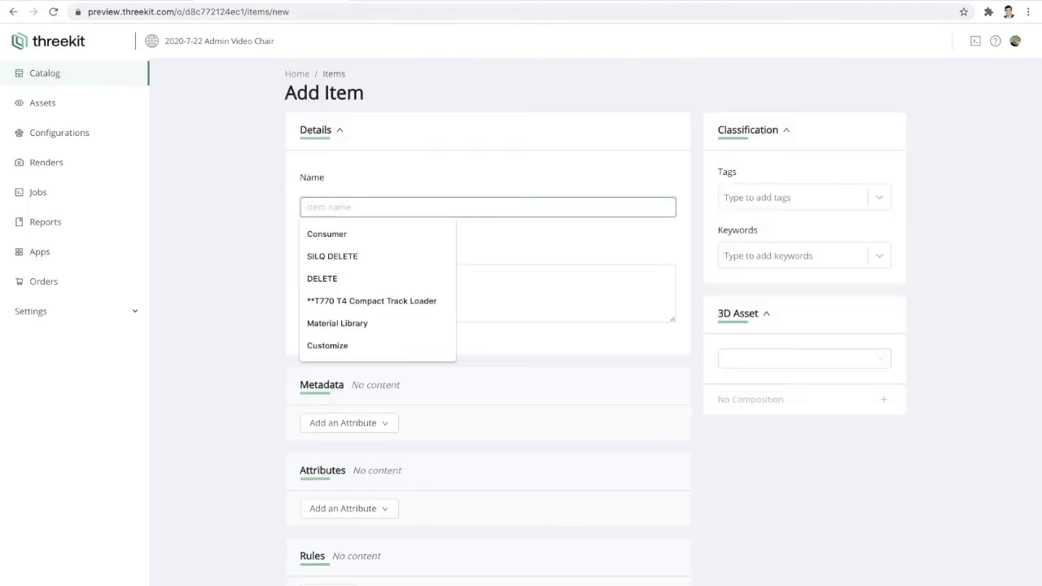
{"action": "type", "text": "Mint "}
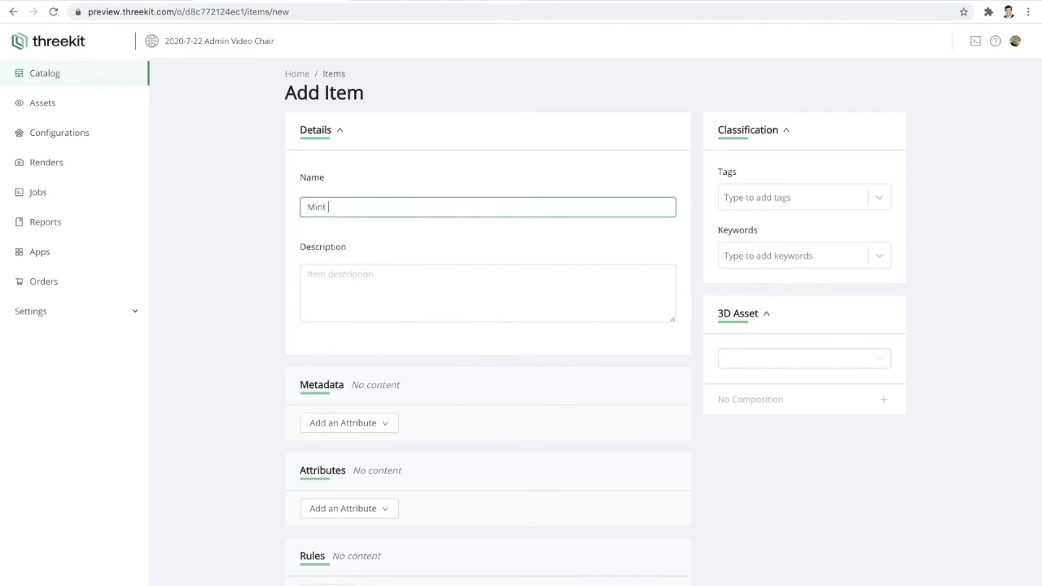
{"action": "type", "text": "Fabric"}
{"action": "left_click", "coordinate": [798, 358]}
{"action": "type", "text": "min"}
{"action": "left_click", "coordinate": [758, 384]}
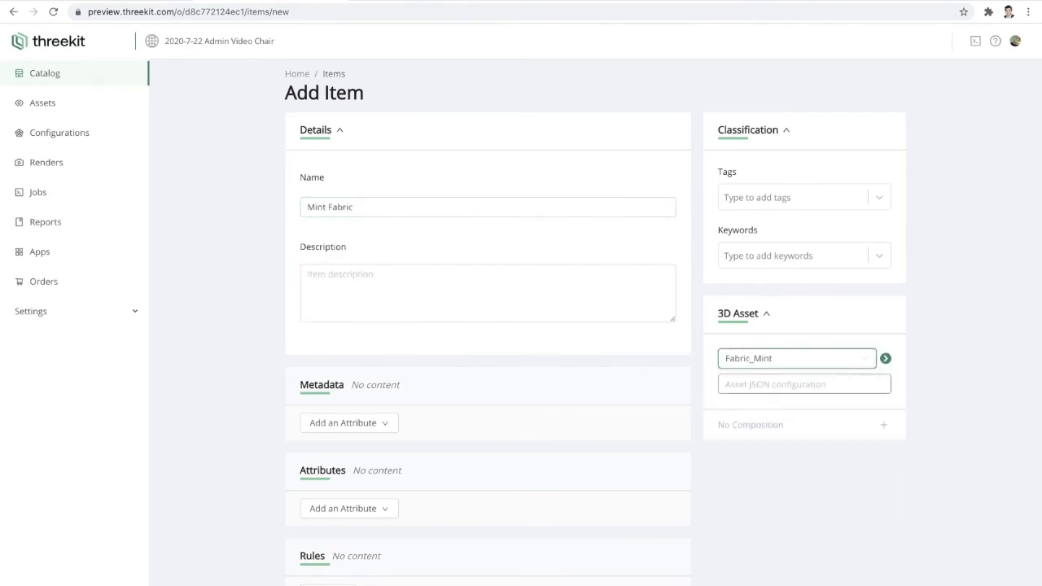
Create a Fabric tag for the Mint Fabric item and save the item.
{"action": "left_click", "coordinate": [790, 197]}
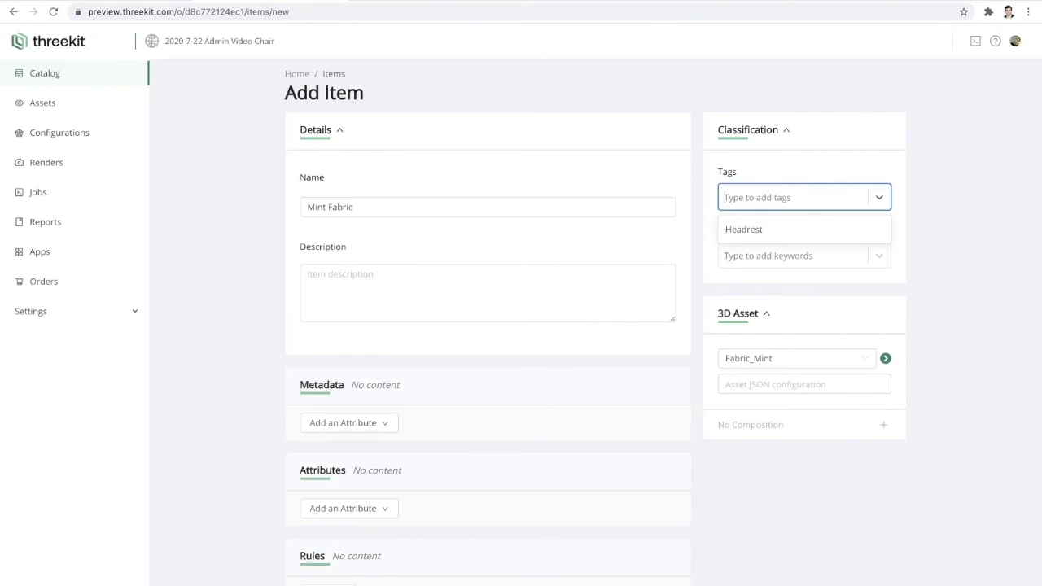
{"action": "type", "text": "Fabic"}
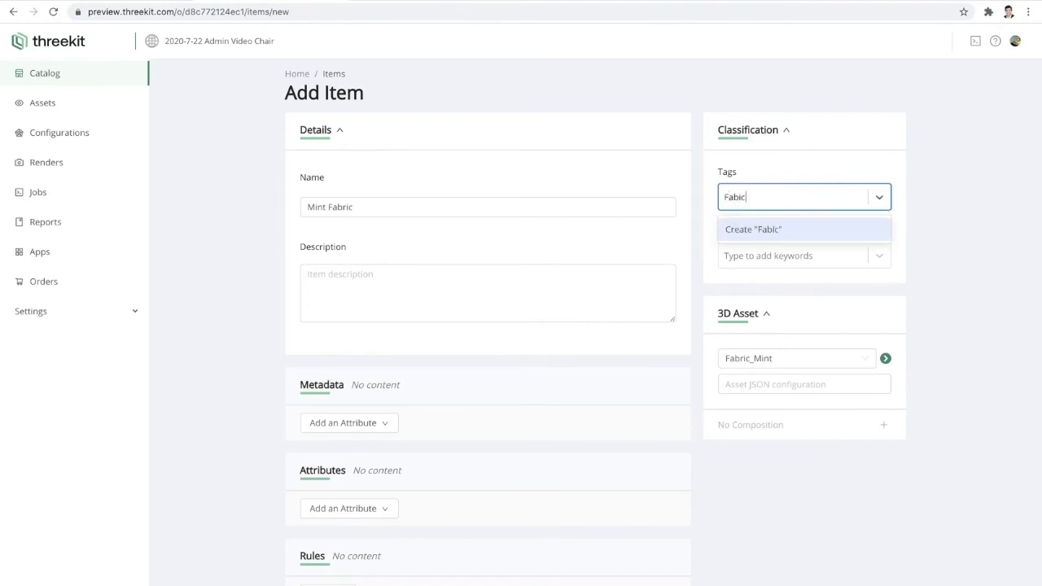
{"action": "key", "text": "BackSpace"}
{"action": "key", "text": "BackSpace"}
{"action": "type", "text": "ric"}
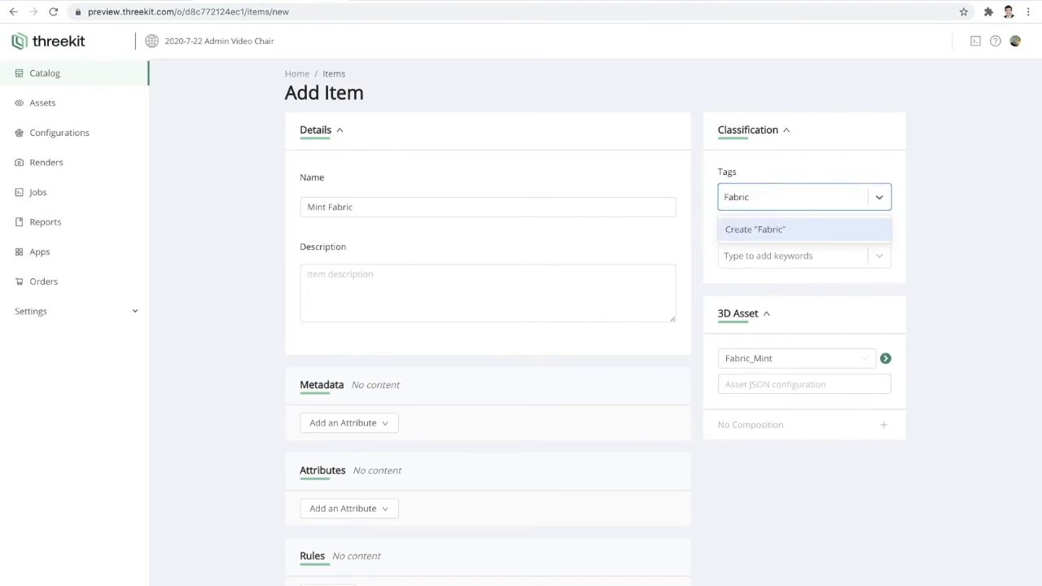
{"action": "key", "text": "Return"}
{"action": "scroll", "coordinate": [488, 366], "scroll_direction": "down", "scroll_amount": 1}
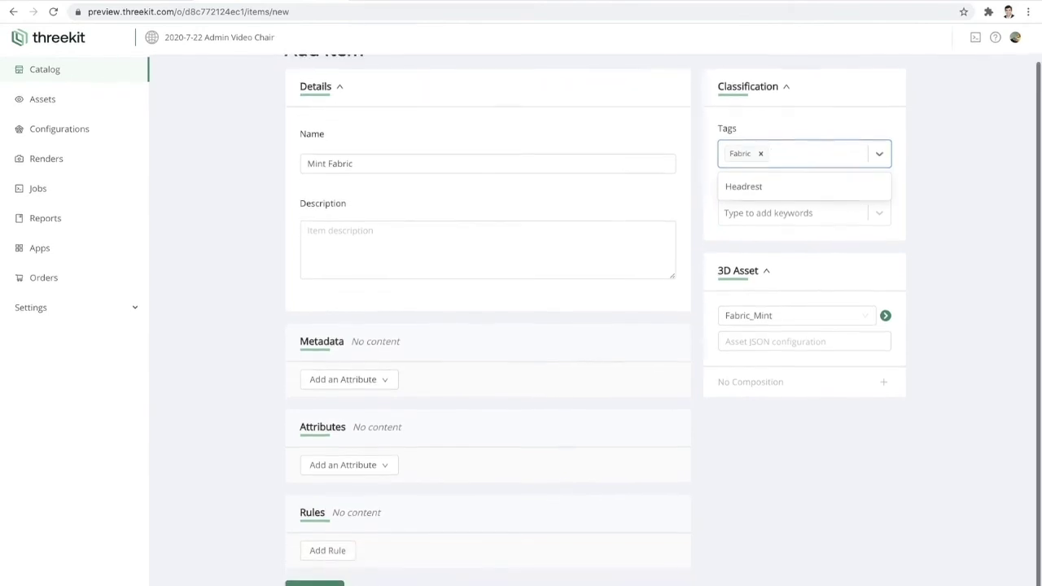
{"action": "left_click", "coordinate": [315, 582]}
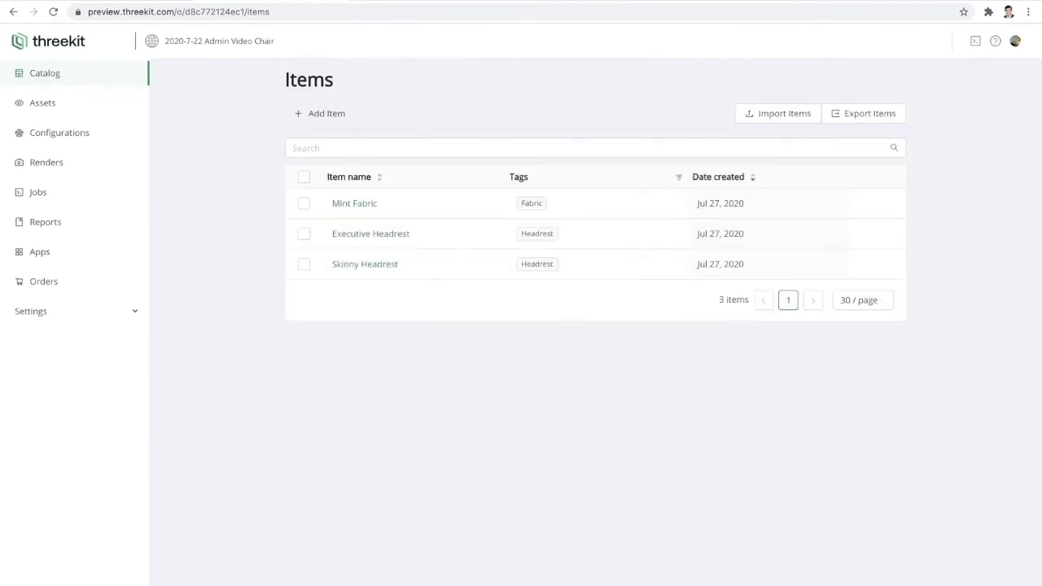
Add a catalog item named Peach Fabric and give it the existing Fabric tag.
{"action": "left_click", "coordinate": [321, 113]}
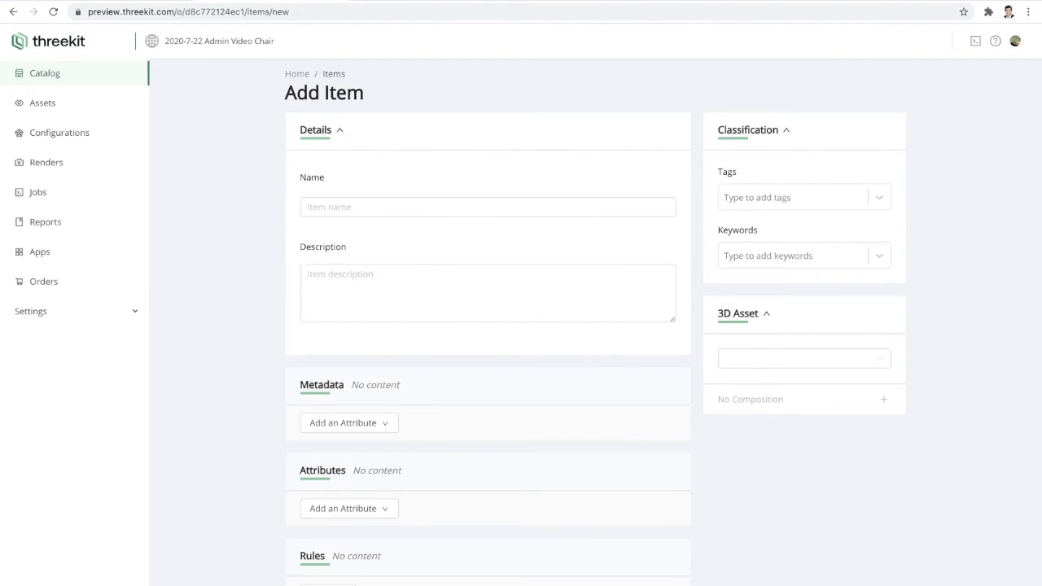
{"action": "left_click", "coordinate": [358, 207]}
{"action": "type", "text": "P"}
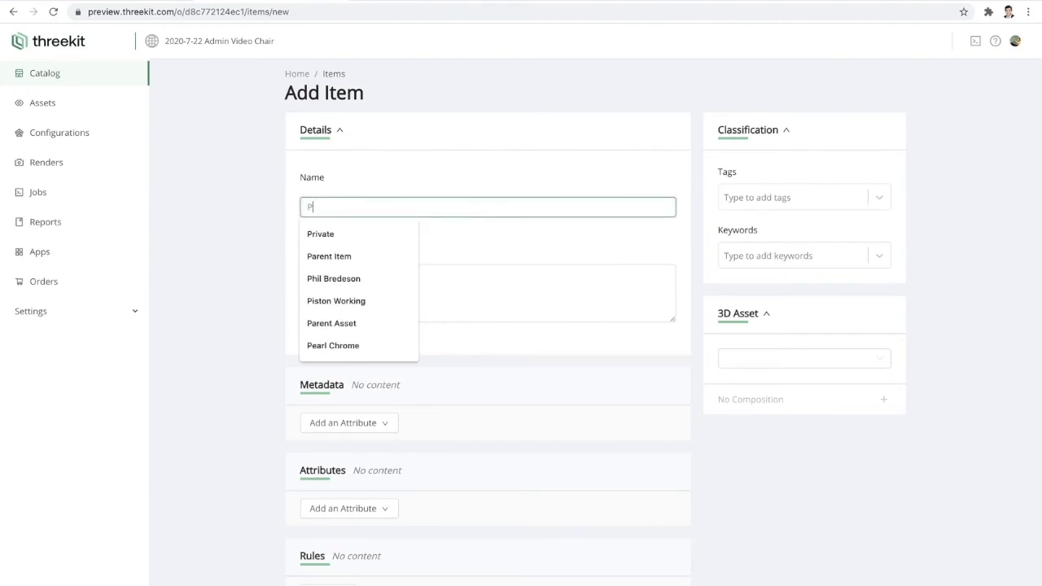
{"action": "type", "text": "each Fabric"}
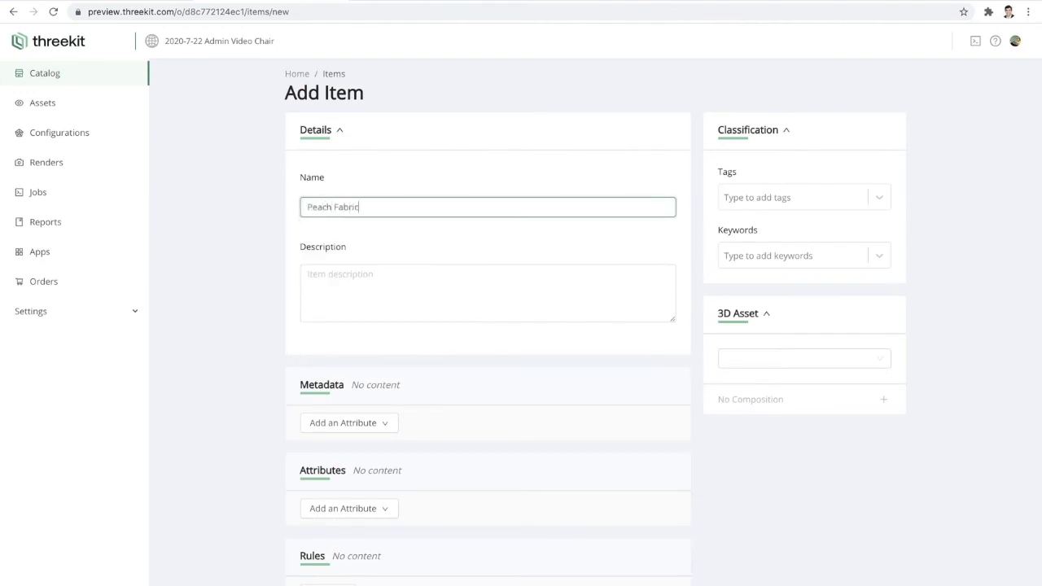
{"action": "left_click", "coordinate": [794, 197]}
{"action": "left_click", "coordinate": [757, 229]}
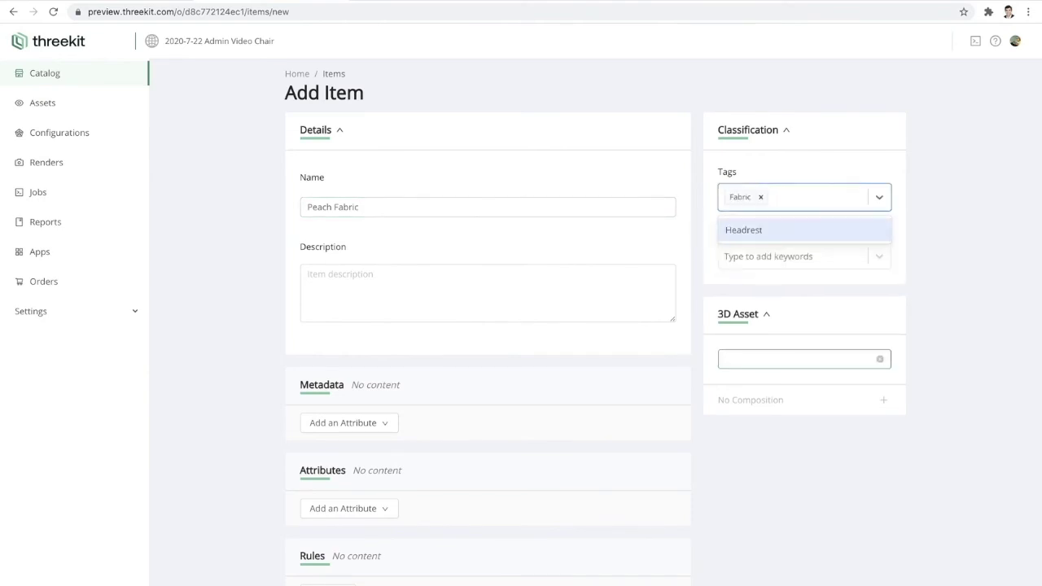
Assign the peach fabric material as the Peach Fabric item's 3D asset and save the item.
{"action": "left_click", "coordinate": [798, 359]}
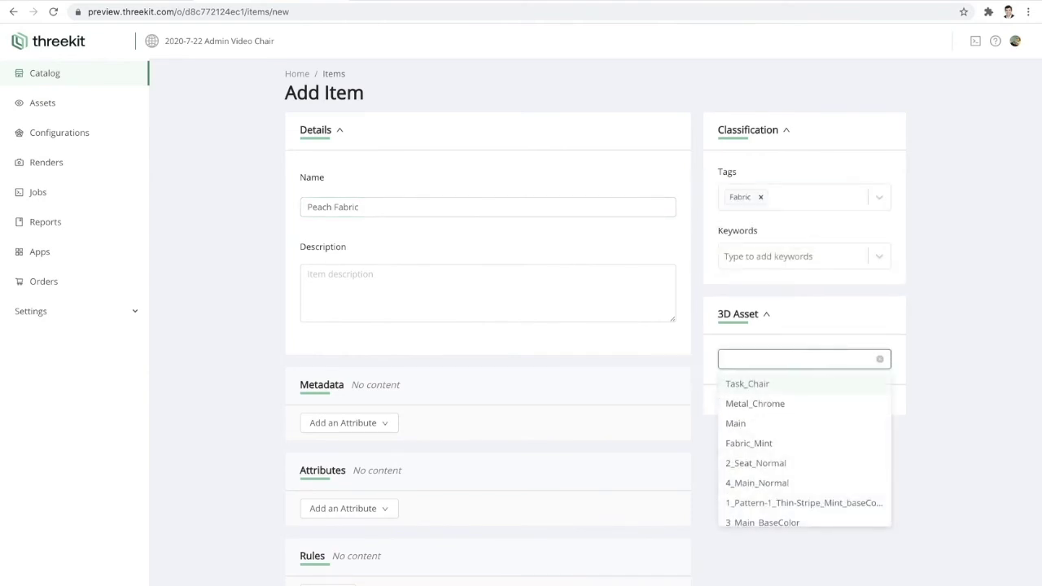
{"action": "type", "text": "pea"}
{"action": "left_click", "coordinate": [753, 383]}
{"action": "scroll", "coordinate": [594, 342], "scroll_direction": "down", "scroll_amount": 1}
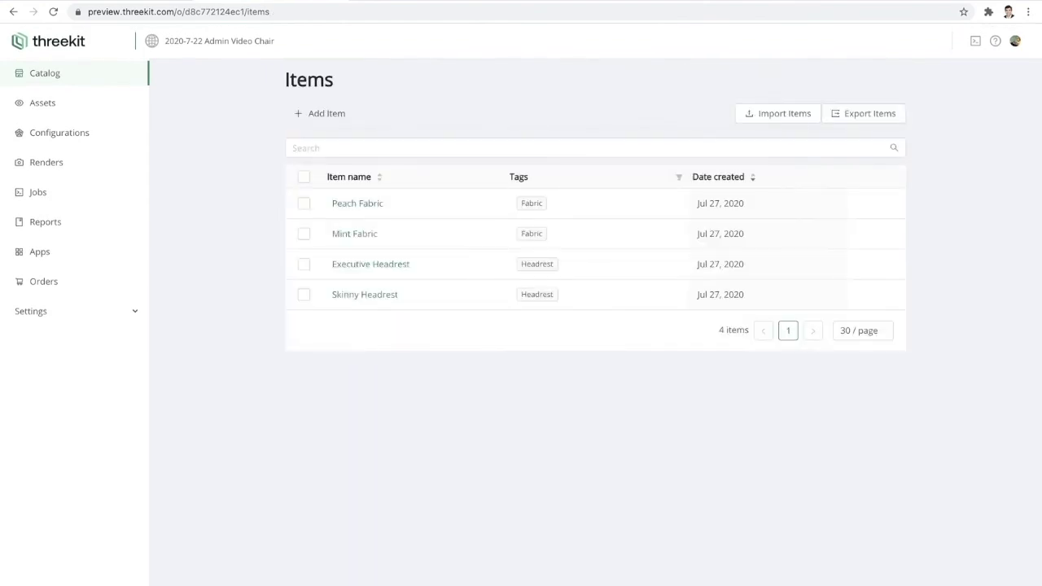
Add a catalog item named Task Chair and assign Task_Chair as its 3D asset.
{"action": "left_click", "coordinate": [320, 113]}
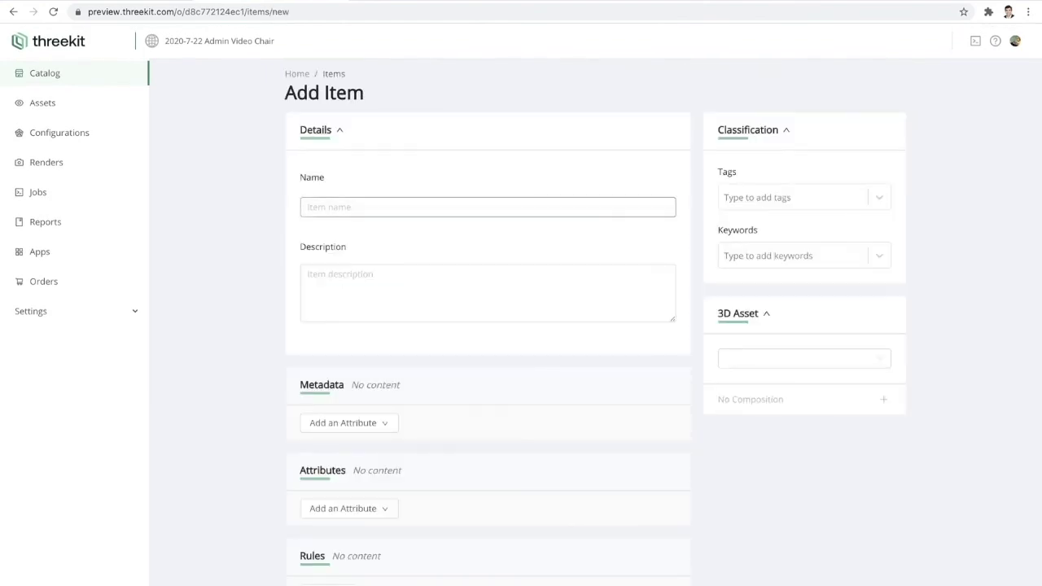
{"action": "left_click", "coordinate": [391, 207]}
{"action": "type", "text": "Task Chair"}
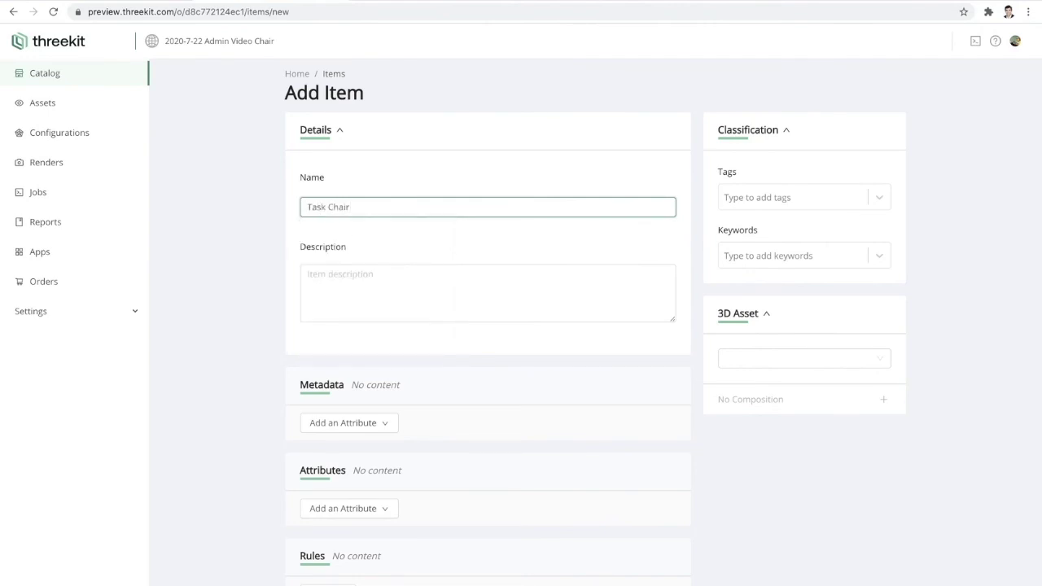
{"action": "left_click", "coordinate": [798, 358]}
{"action": "key", "text": "Return"}
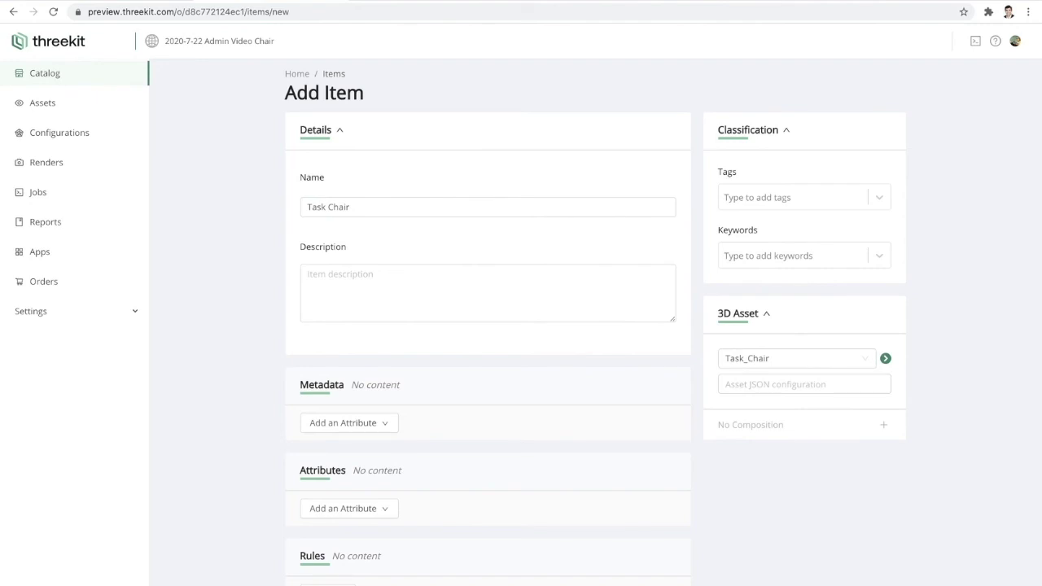
Add a Part Reference attribute named Headrest to the Task Chair item and open its parts and tags list.
{"action": "scroll", "coordinate": [521, 326], "scroll_direction": "down", "scroll_amount": 1}
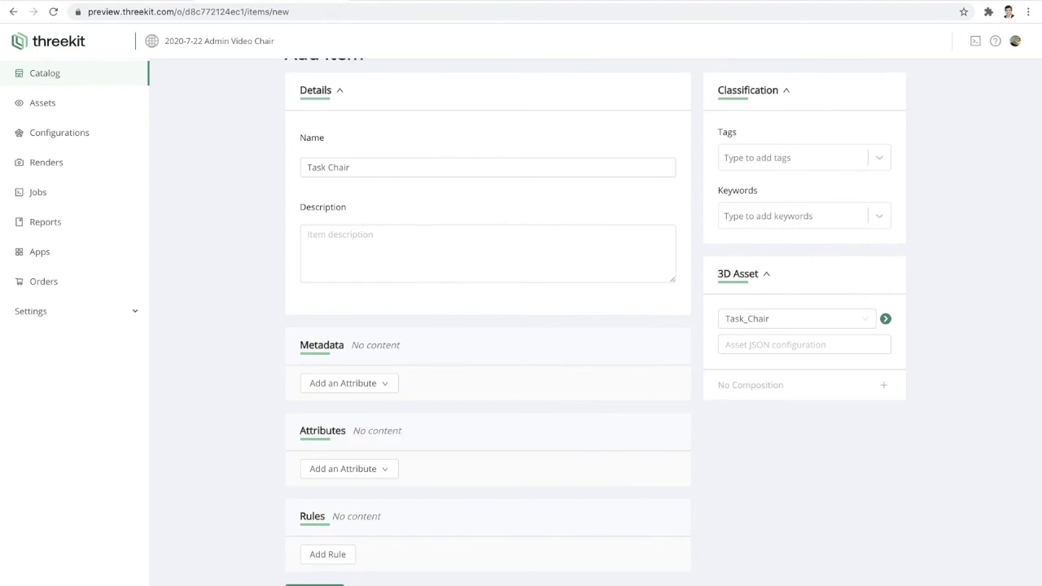
{"action": "left_click", "coordinate": [349, 469]}
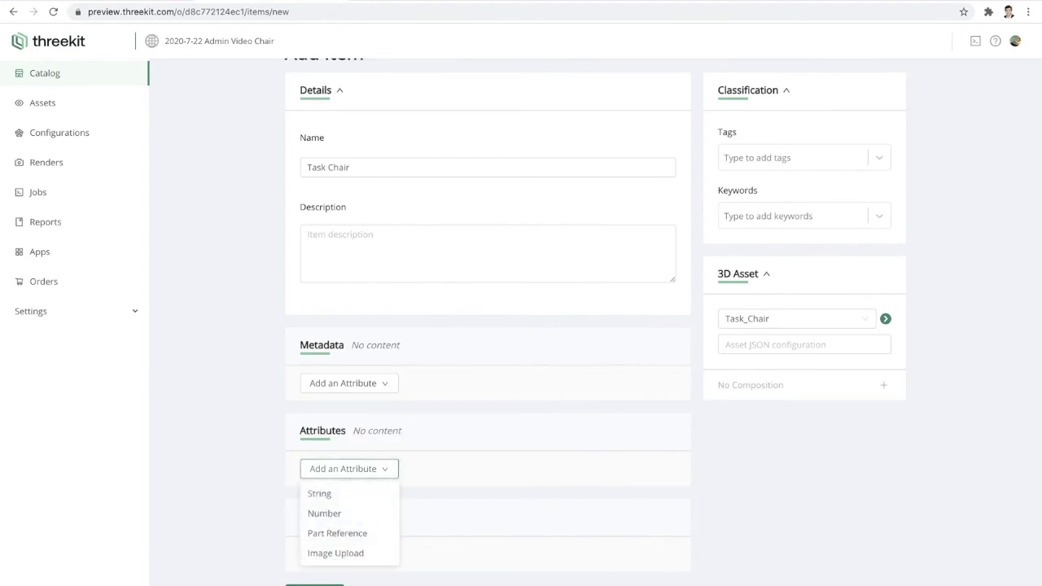
{"action": "left_click", "coordinate": [337, 533]}
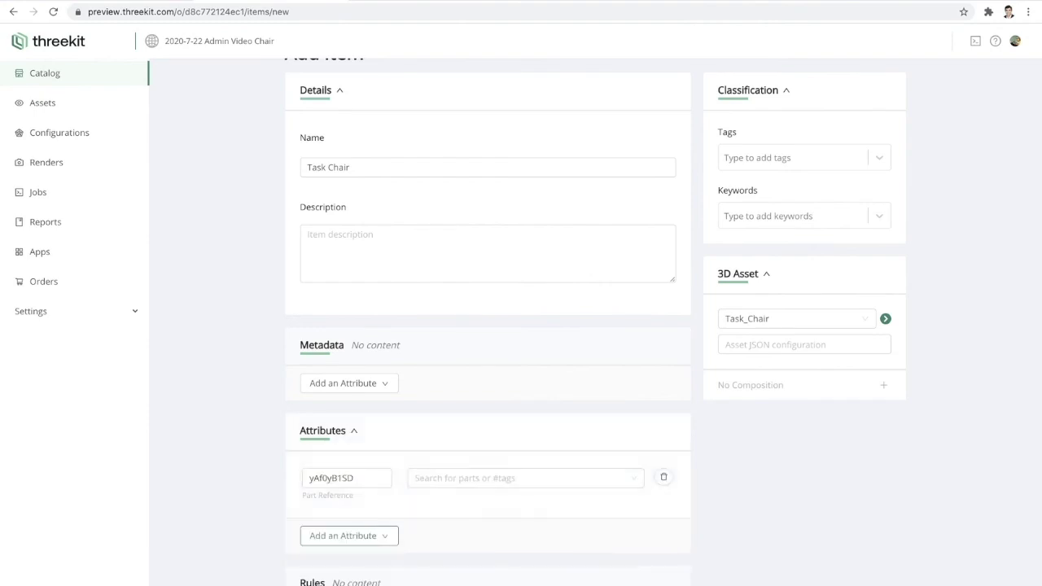
{"action": "double_click", "coordinate": [347, 478]}
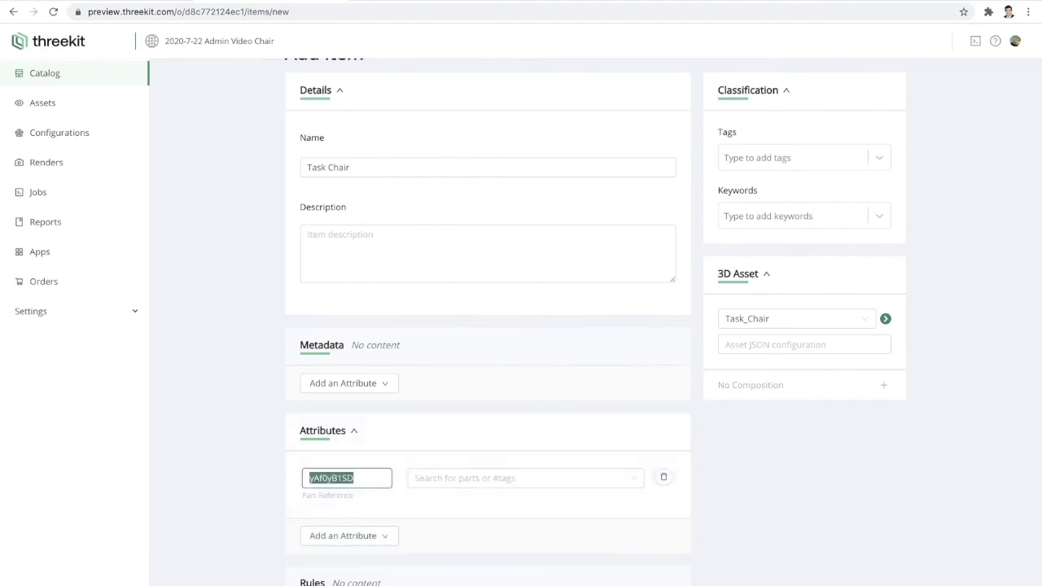
{"action": "type", "text": "Headrest"}
{"action": "left_click", "coordinate": [525, 478]}
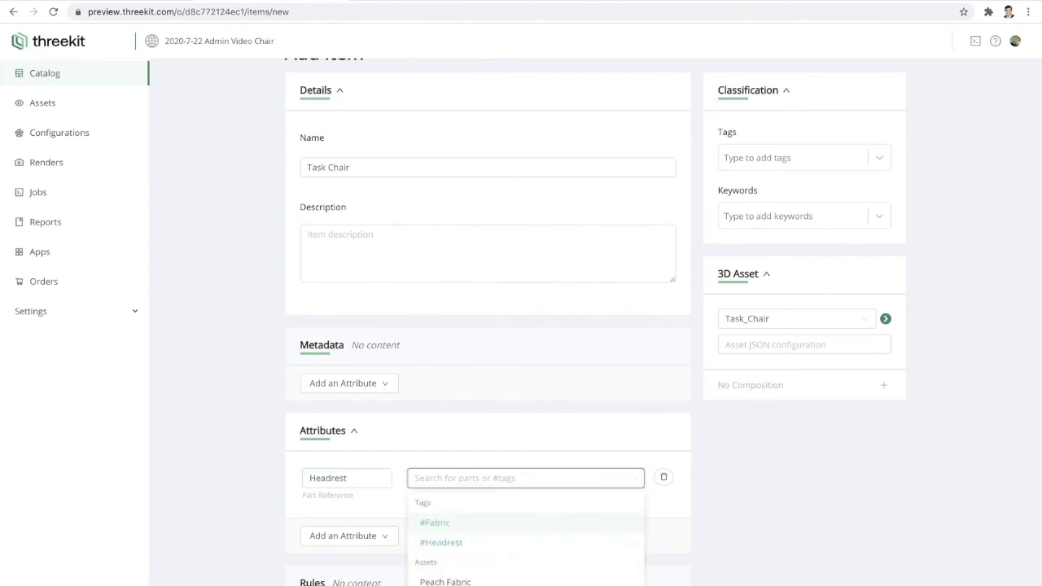
{"action": "scroll", "coordinate": [525, 521], "scroll_direction": "down", "scroll_amount": 2}
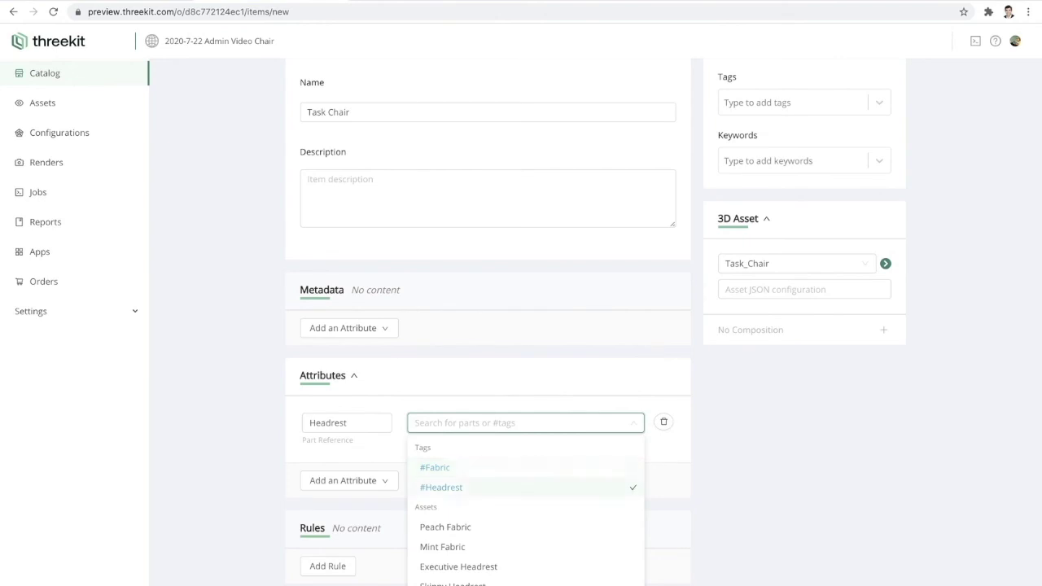
{"action": "scroll", "coordinate": [525, 521], "scroll_direction": "down", "scroll_amount": 1}
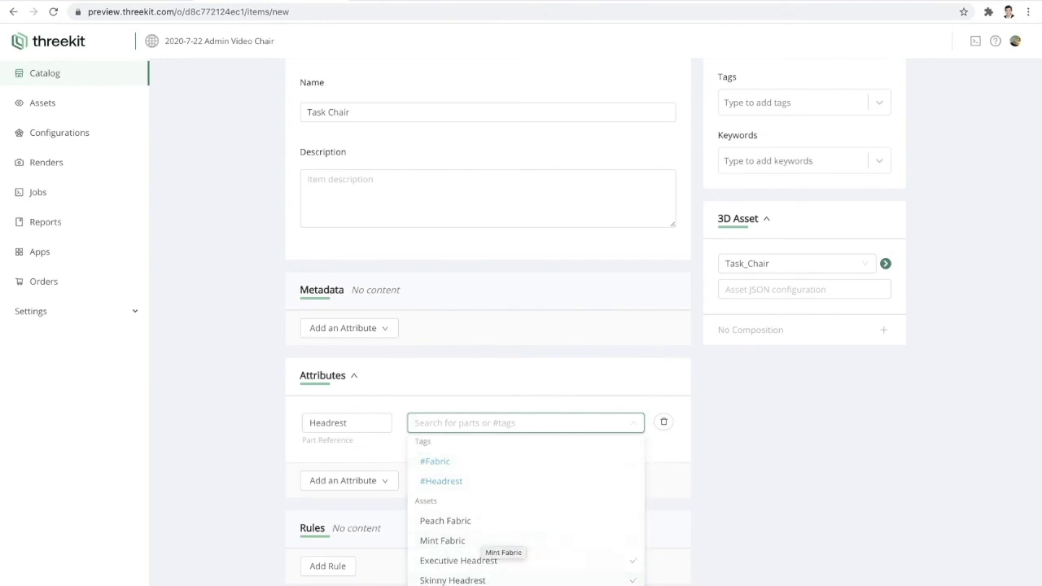
{"action": "left_click", "coordinate": [459, 560]}
{"action": "left_click", "coordinate": [452, 580]}
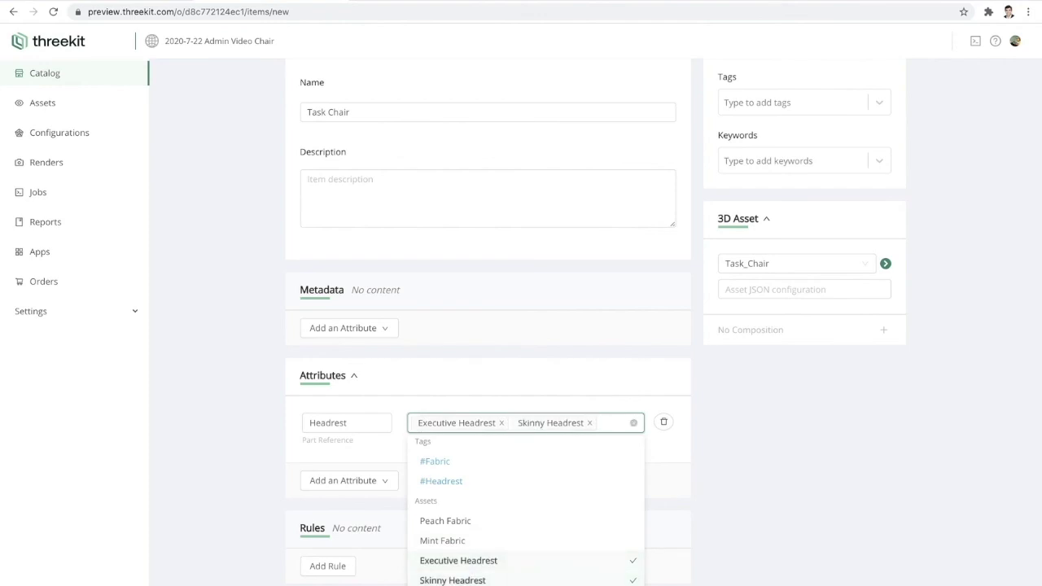
{"action": "left_click", "coordinate": [459, 560]}
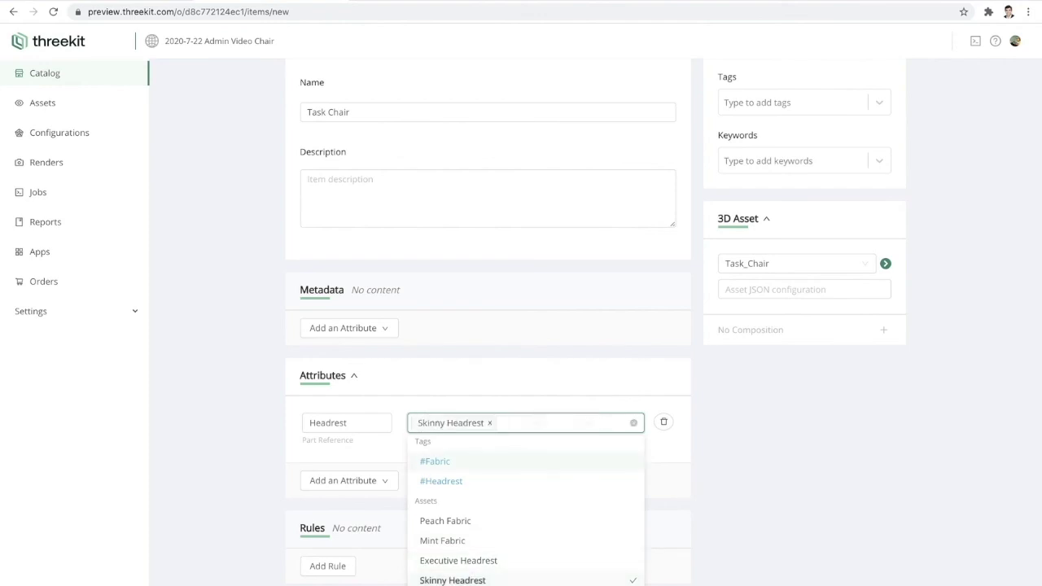
{"action": "left_click", "coordinate": [490, 423]}
Assign the #Headrest tag to the Headrest attribute and add a second Part Reference attribute named Upholstery.
{"action": "left_click", "coordinate": [453, 481]}
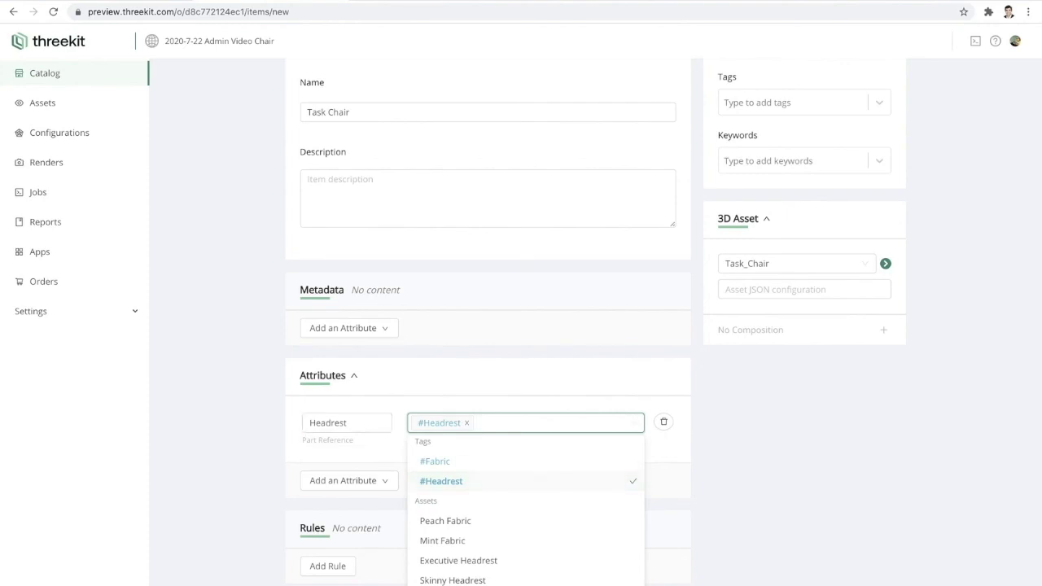
{"action": "left_click", "coordinate": [349, 480]}
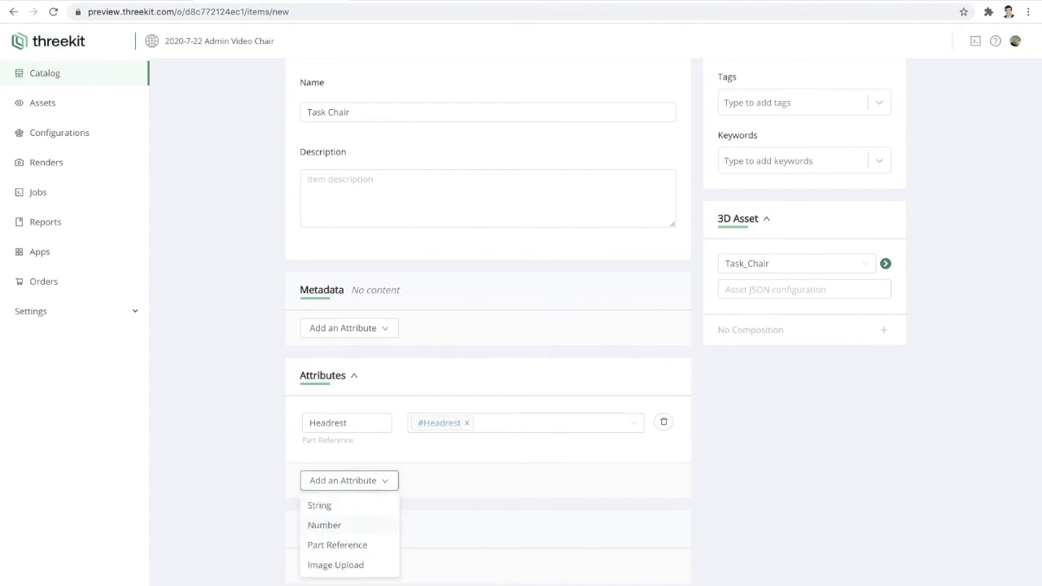
{"action": "left_click", "coordinate": [337, 545]}
{"action": "key", "text": "ctrl+a"}
{"action": "type", "text": "Up"}
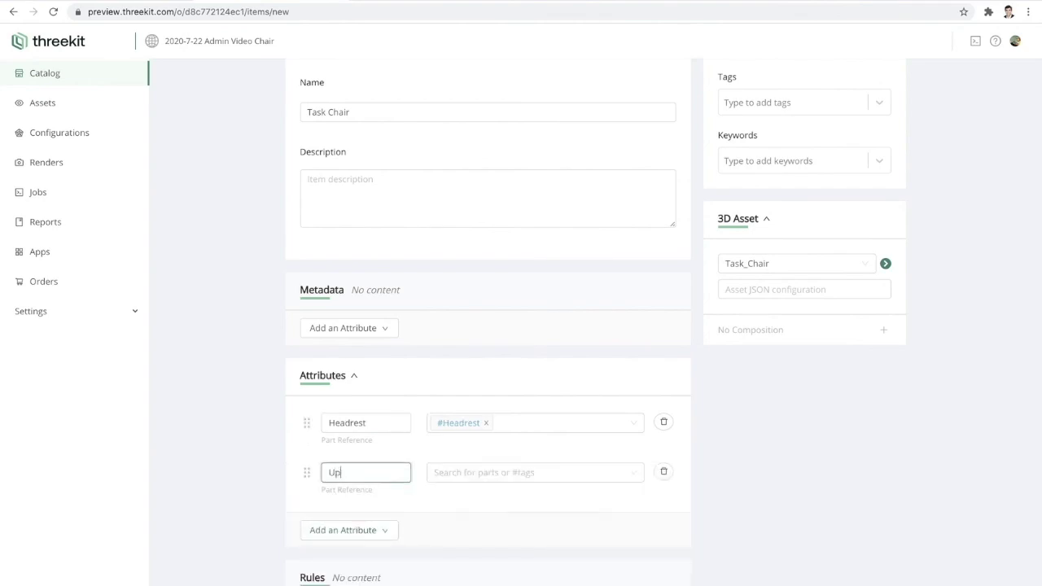
{"action": "type", "text": "holstery"}
Assign the #Fabric tag to the Upholstery attribute and save the Task Chair item.
{"action": "left_click", "coordinate": [521, 472]}
{"action": "left_click", "coordinate": [477, 517]}
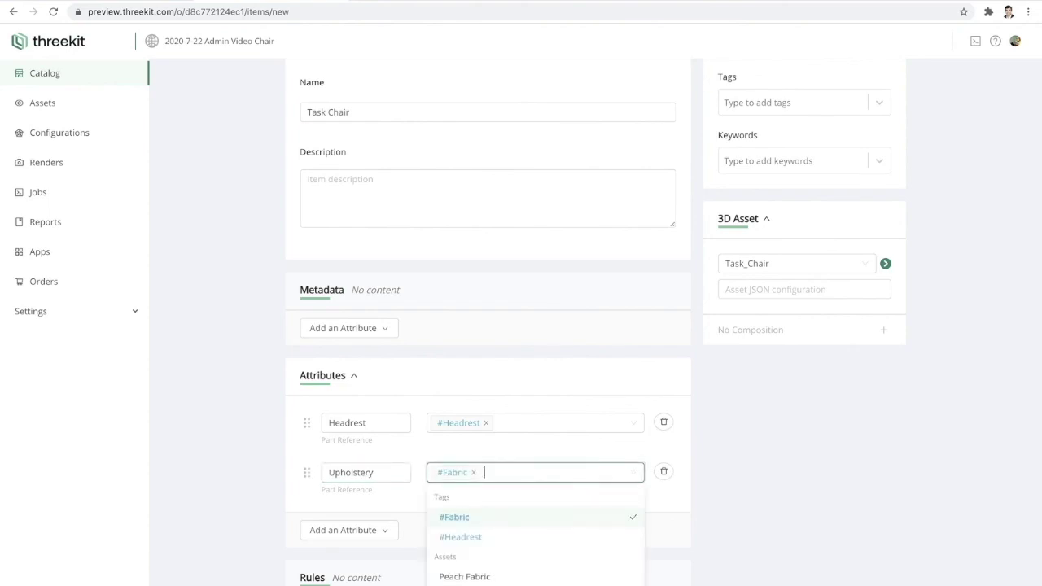
{"action": "left_click", "coordinate": [765, 452]}
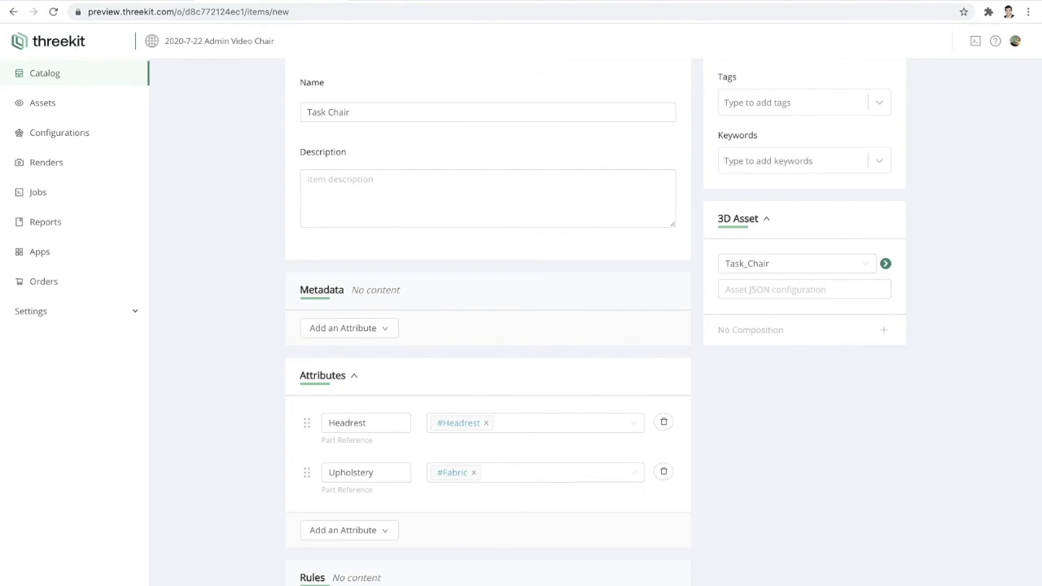
{"action": "scroll", "coordinate": [489, 325], "scroll_direction": "down", "scroll_amount": 2}
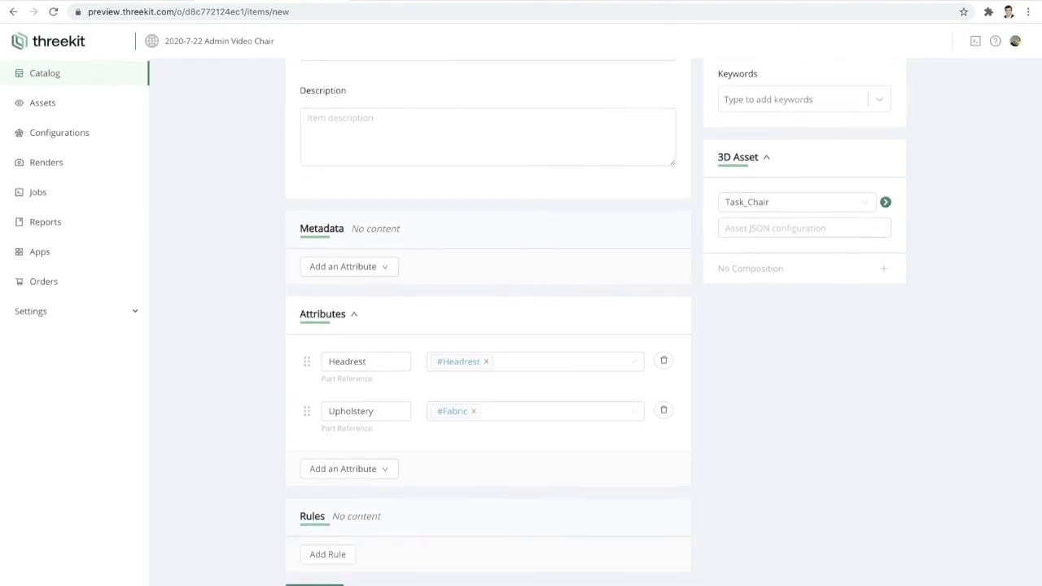
{"action": "left_click", "coordinate": [315, 584]}
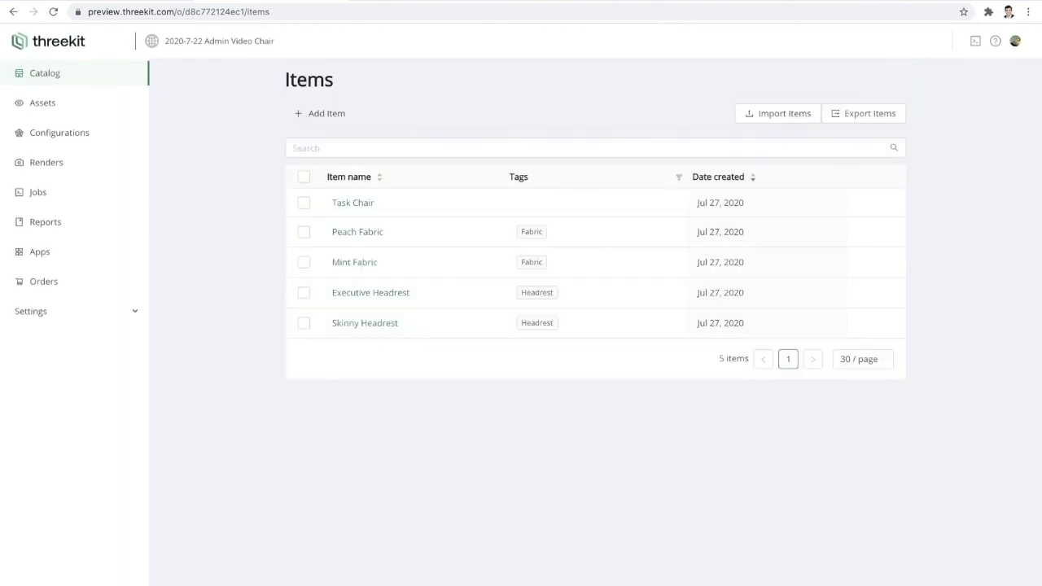
Open the Task Chair item and test its Headrest option with Executive Headrest, Skinny Headrest and Executive Headrest again.
{"action": "left_click", "coordinate": [352, 203]}
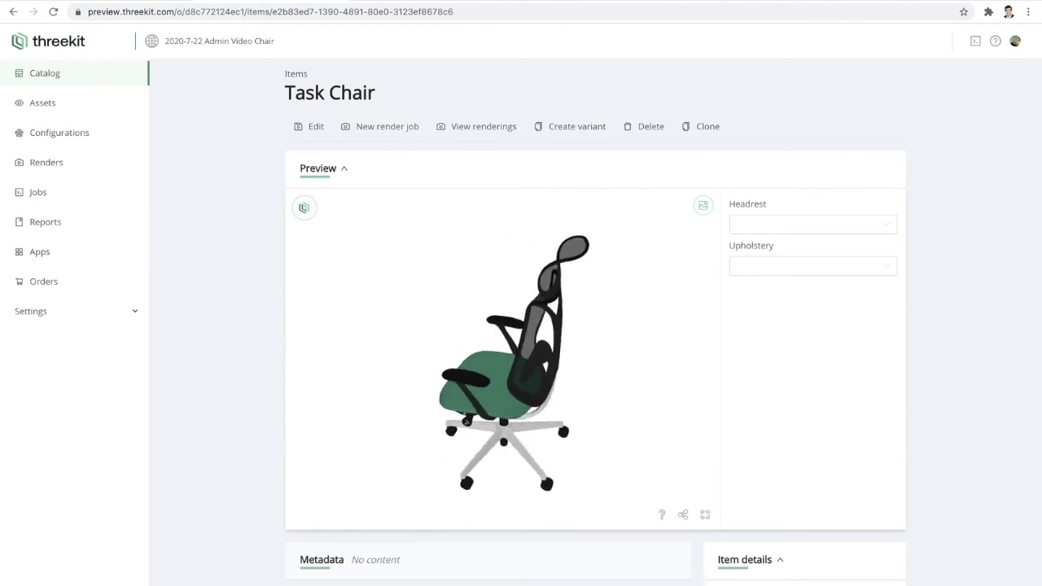
{"action": "left_click", "coordinate": [813, 225]}
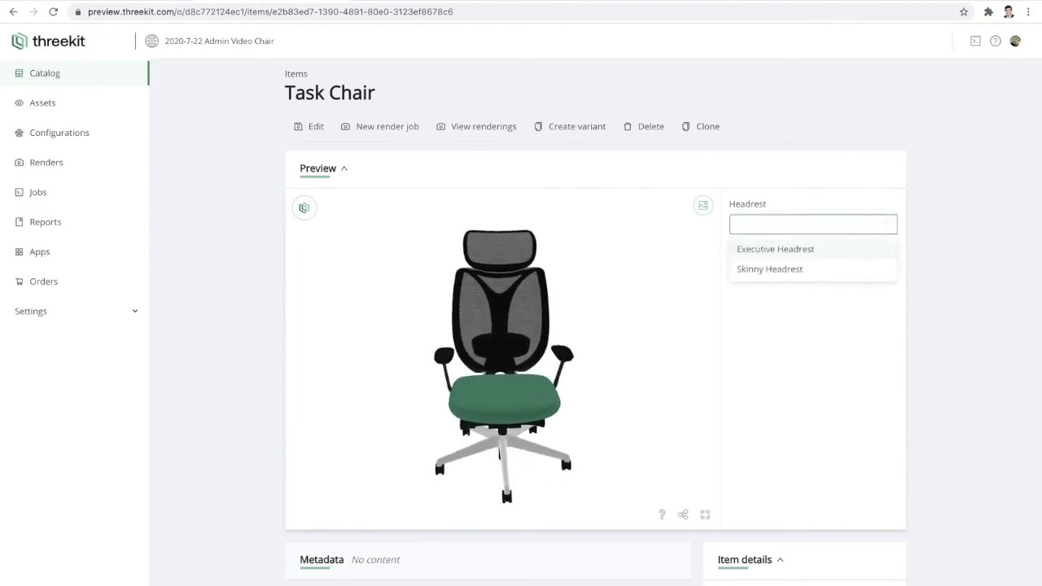
{"action": "left_click", "coordinate": [782, 250]}
{"action": "left_click", "coordinate": [814, 224]}
{"action": "left_click", "coordinate": [770, 267]}
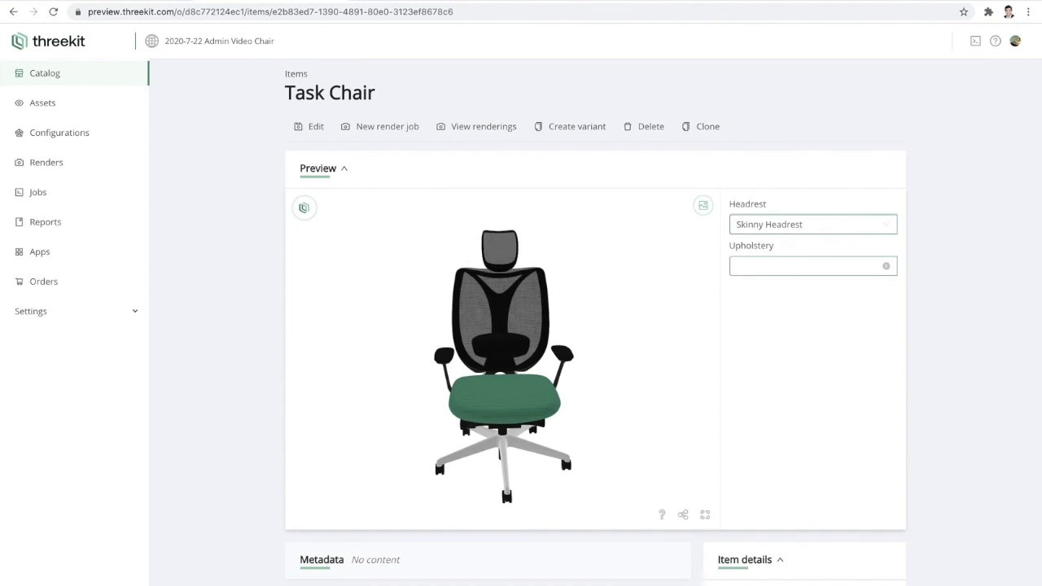
{"action": "left_click", "coordinate": [814, 223]}
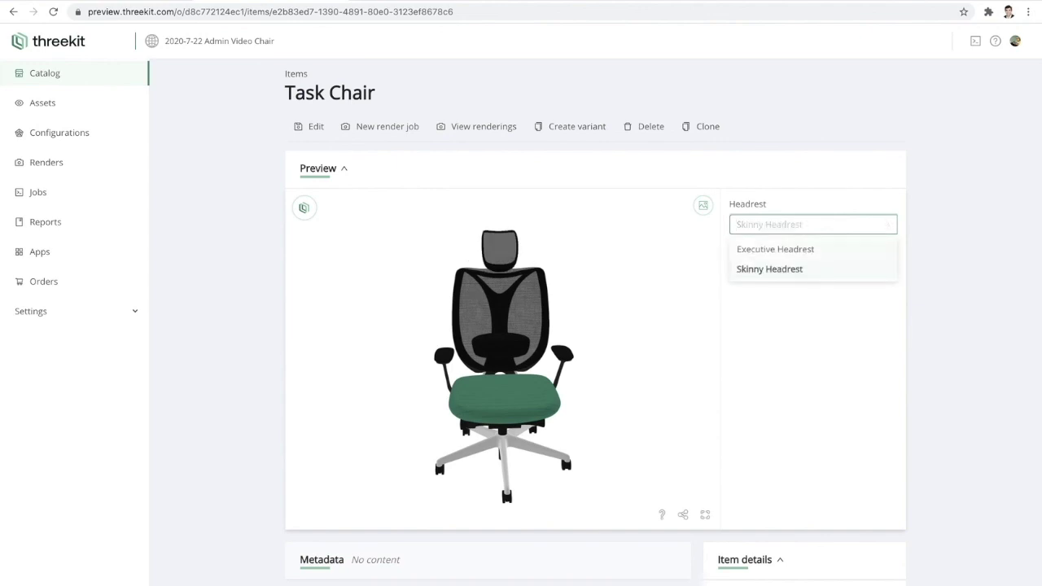
{"action": "left_click", "coordinate": [772, 246]}
Test the Upholstery option in the preview with Peach Fabric, Mint Fabric and Peach Fabric again, and inspect the chair from an angle.
{"action": "left_click", "coordinate": [814, 266]}
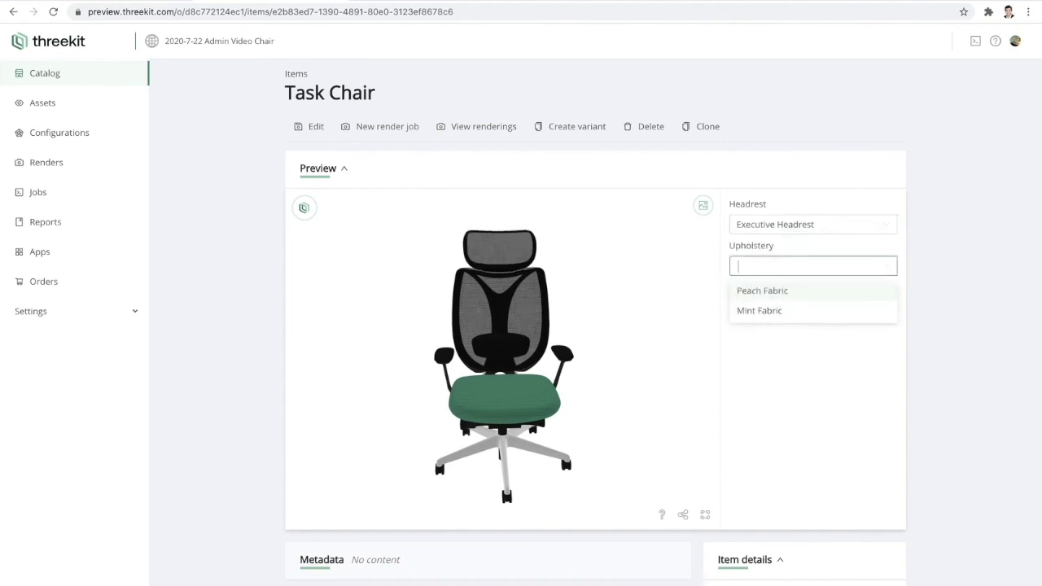
{"action": "left_click", "coordinate": [762, 291]}
{"action": "left_click", "coordinate": [813, 266]}
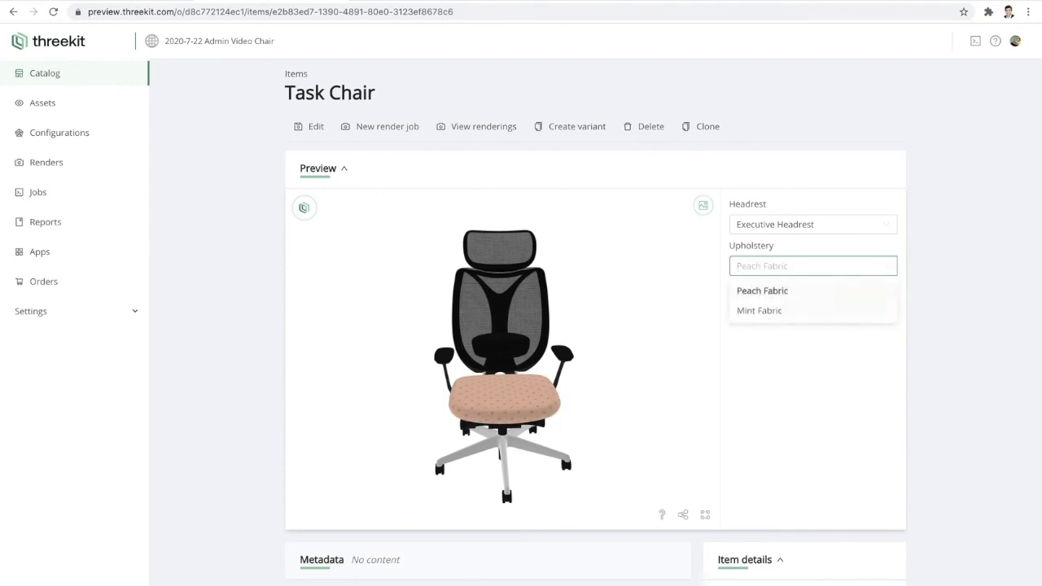
{"action": "left_click", "coordinate": [760, 310]}
{"action": "left_click", "coordinate": [813, 267]}
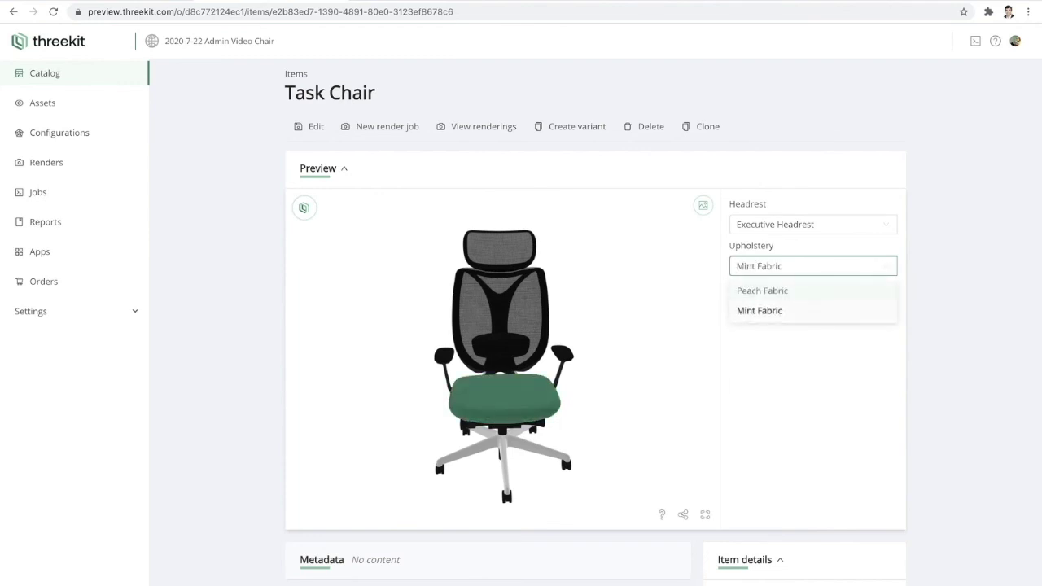
{"action": "left_click", "coordinate": [762, 291]}
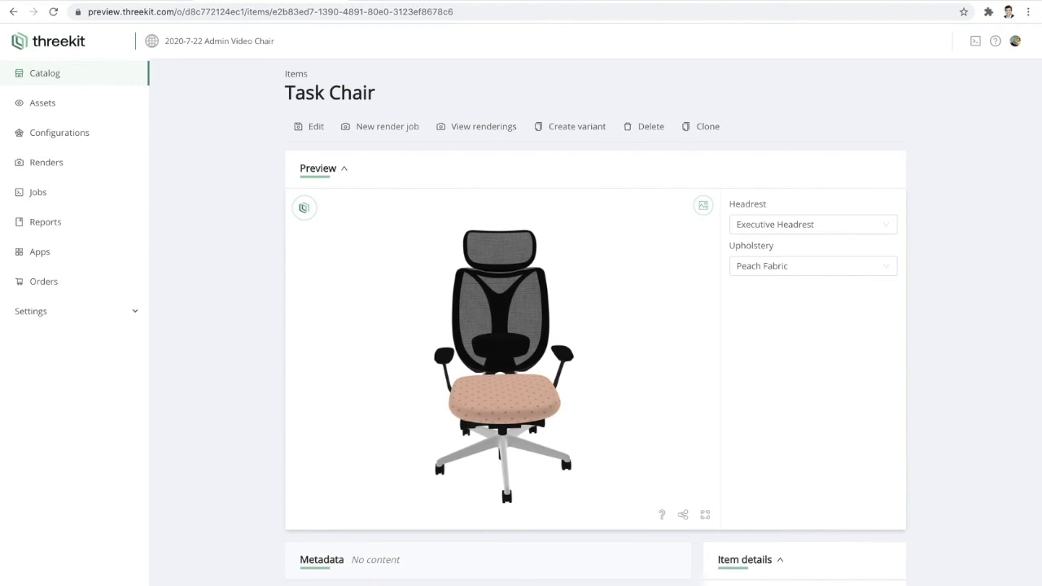
{"action": "left_click_drag", "start_coordinate": [521, 366], "coordinate": [503, 367]}
{"action": "scroll", "coordinate": [814, 266], "scroll_direction": "down", "scroll_amount": 1}
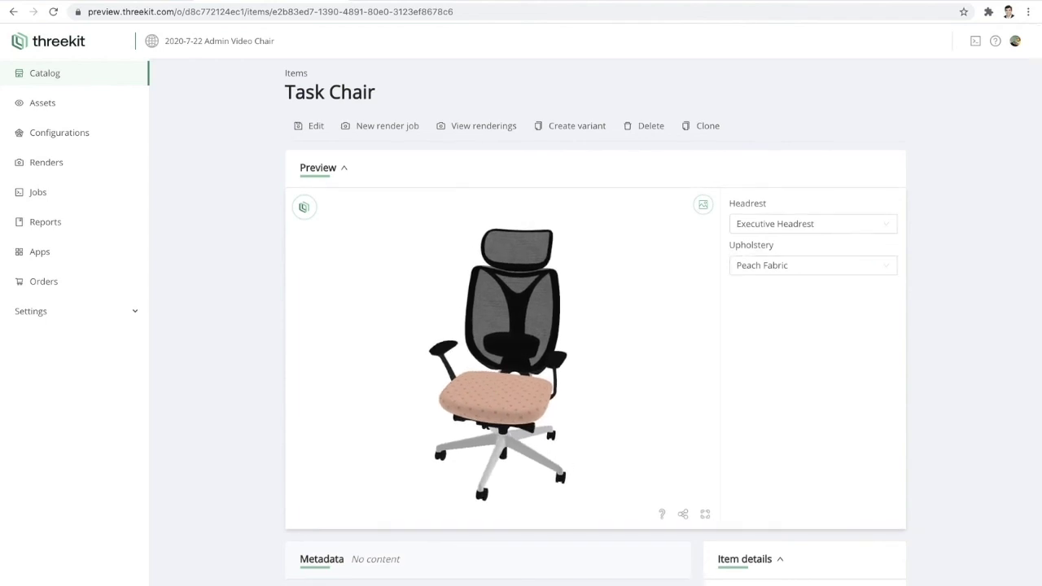